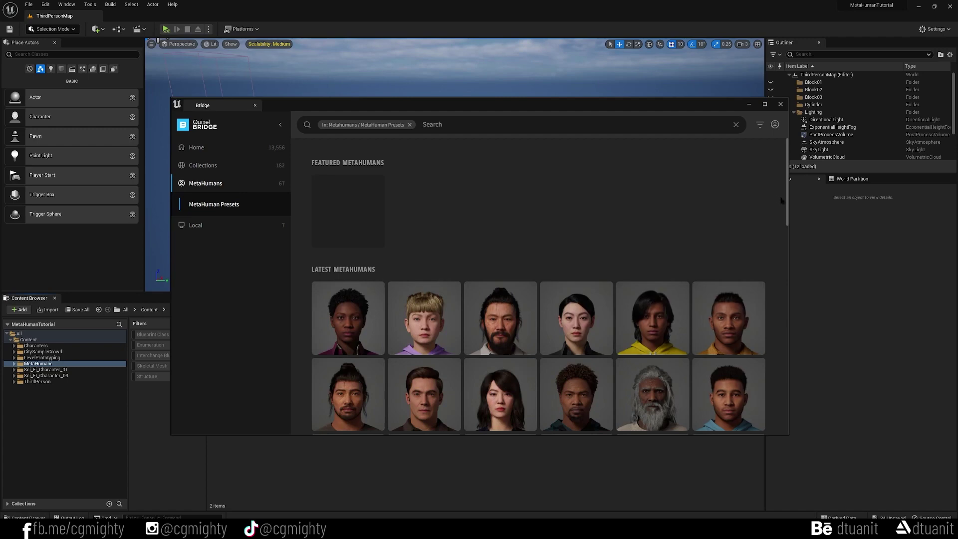
Look through the MetaHuman presets in Quixel Bridge, view the Myles preset, and close Bridge
left_click_drag(788, 197, 789, 368)
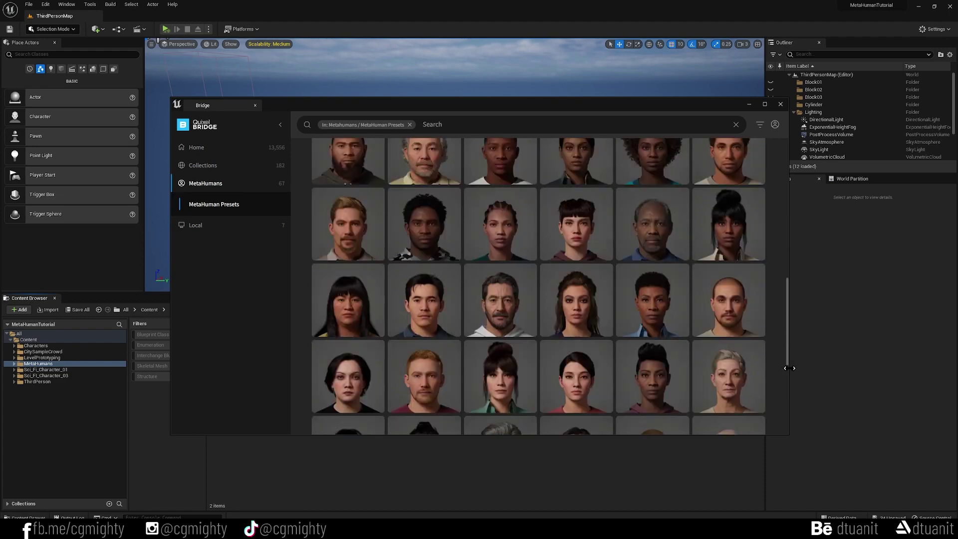
left_click(427, 316)
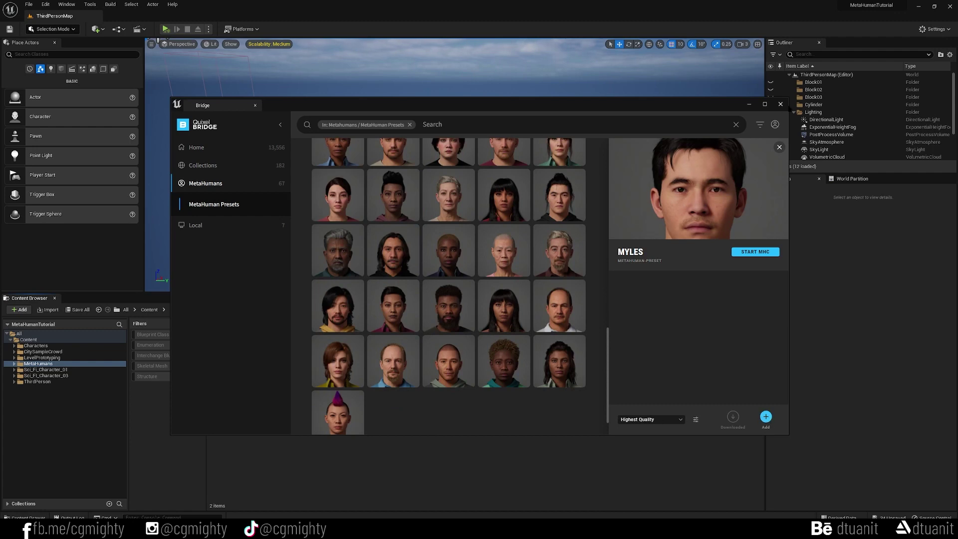
left_click(781, 104)
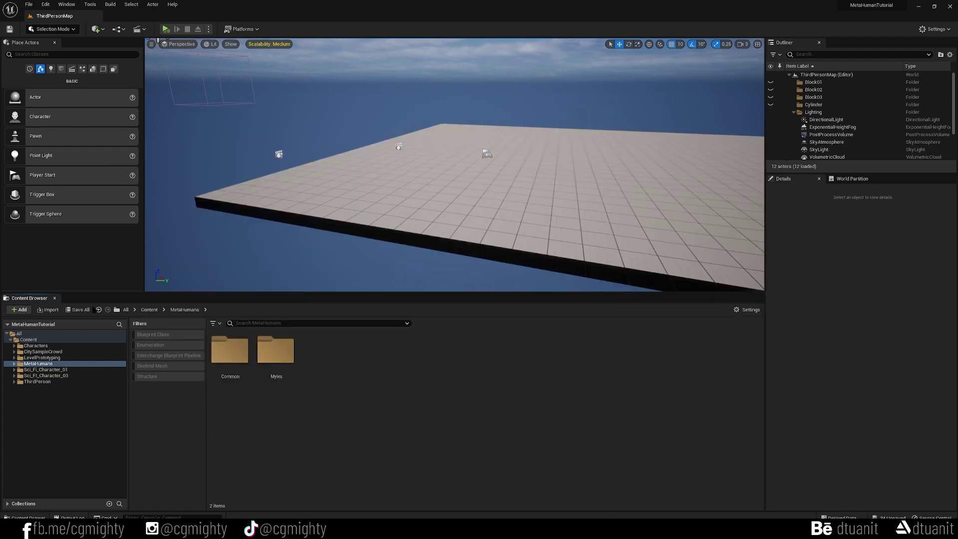
Place the BP_Myles blueprint from the MetaHumans/Myles folder on the level's floor
left_click(52, 364)
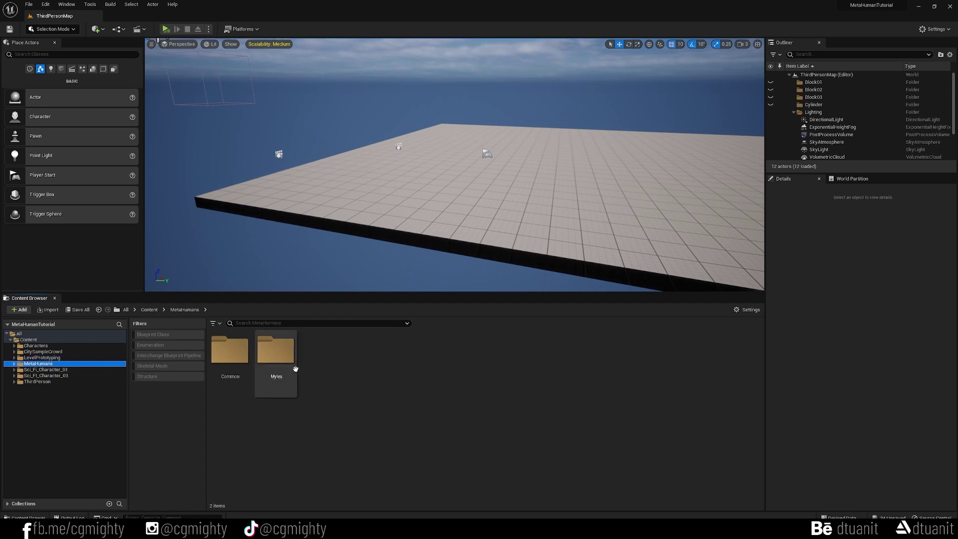
double_click(284, 357)
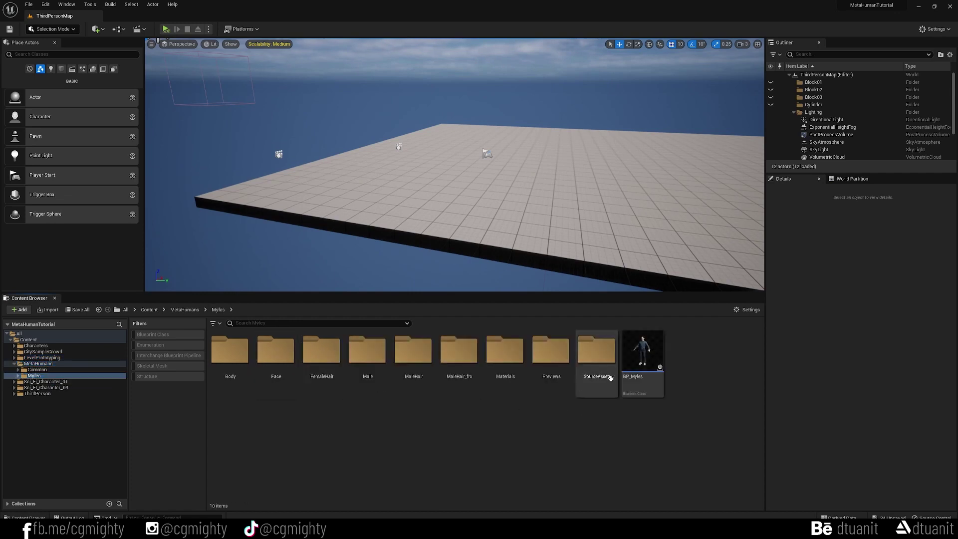
left_click(648, 361)
right_click_drag(499, 190, 460, 182)
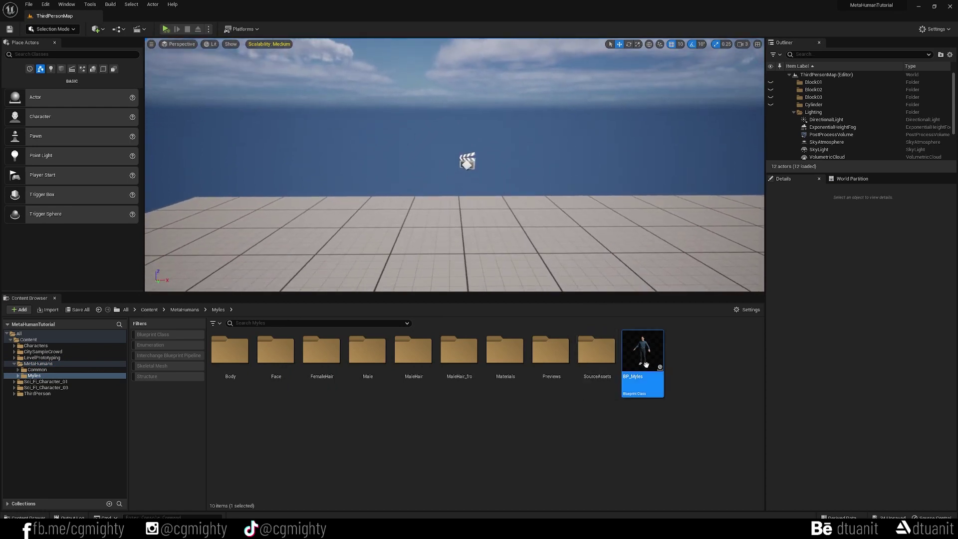
left_click_drag(642, 356, 414, 244)
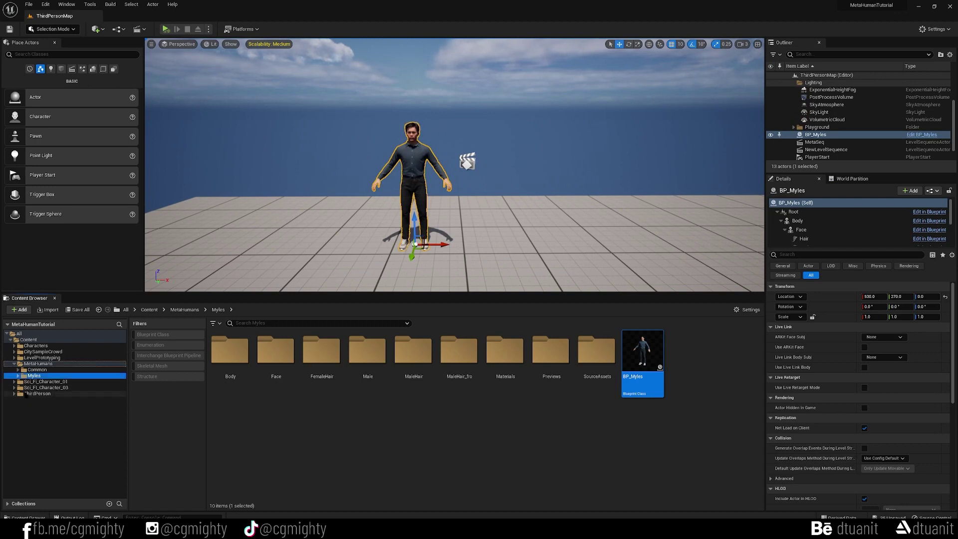
Place the SK_Sci_Fi_Character_03_Body_Without_Head mesh from Sci_Fi_Character_03/Mesh in the level beside Myles
double_click(45, 388)
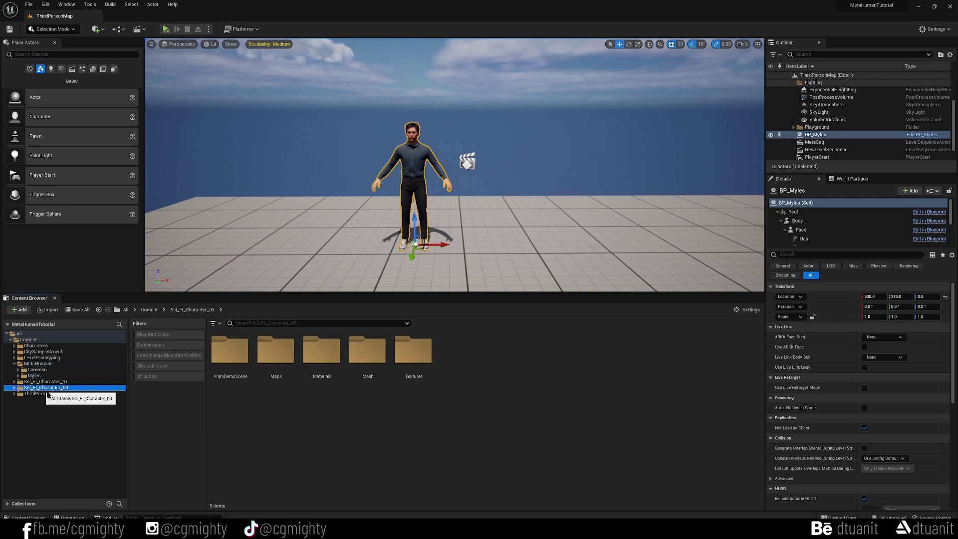
double_click(371, 358)
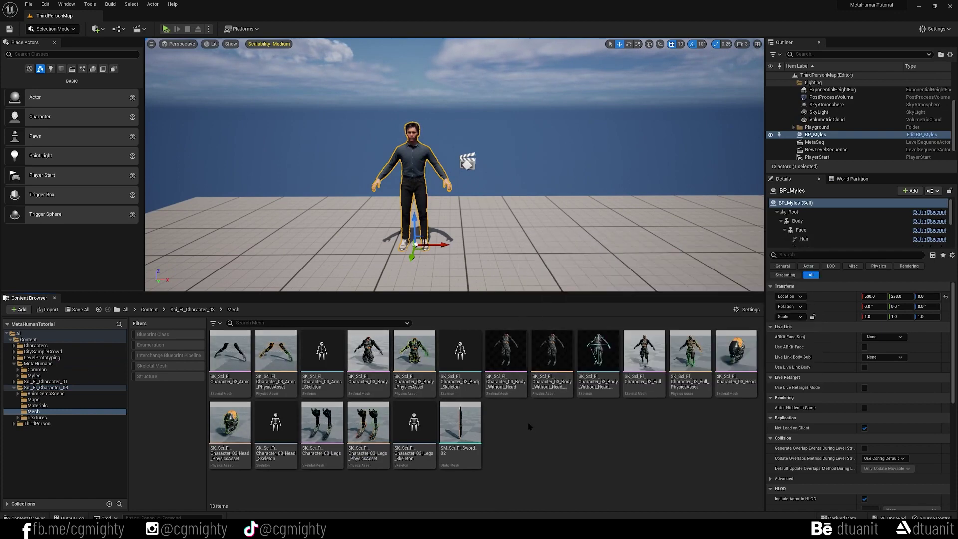
left_click_drag(506, 365, 539, 189)
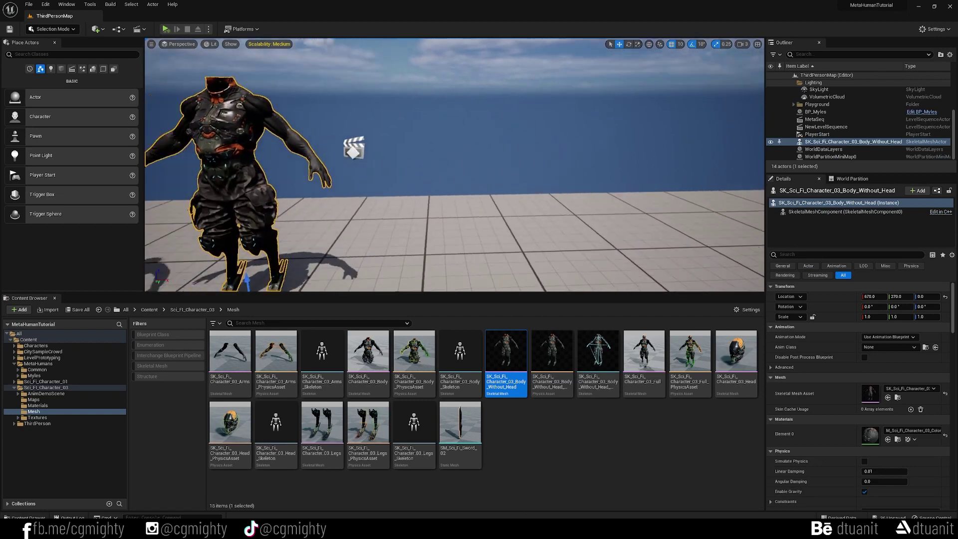
key("s")
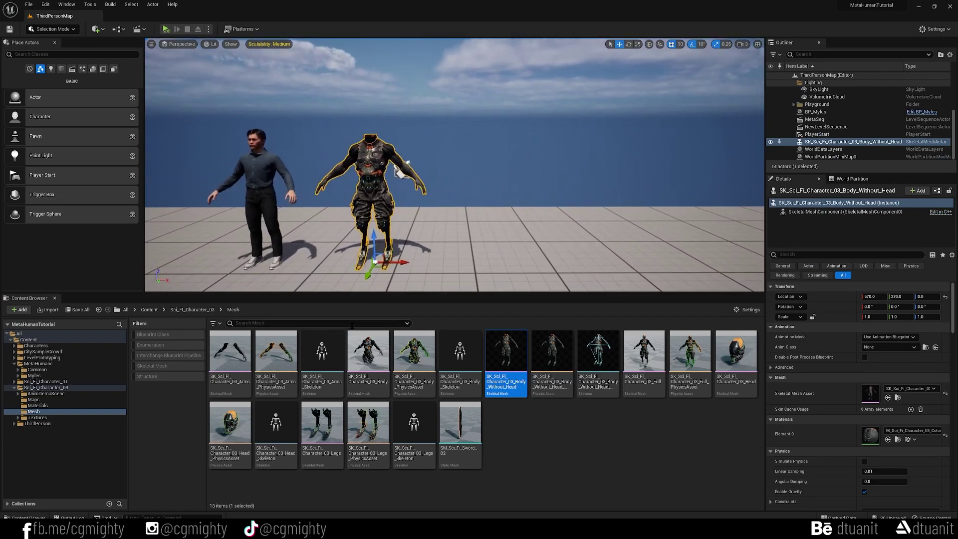
left_click(502, 459)
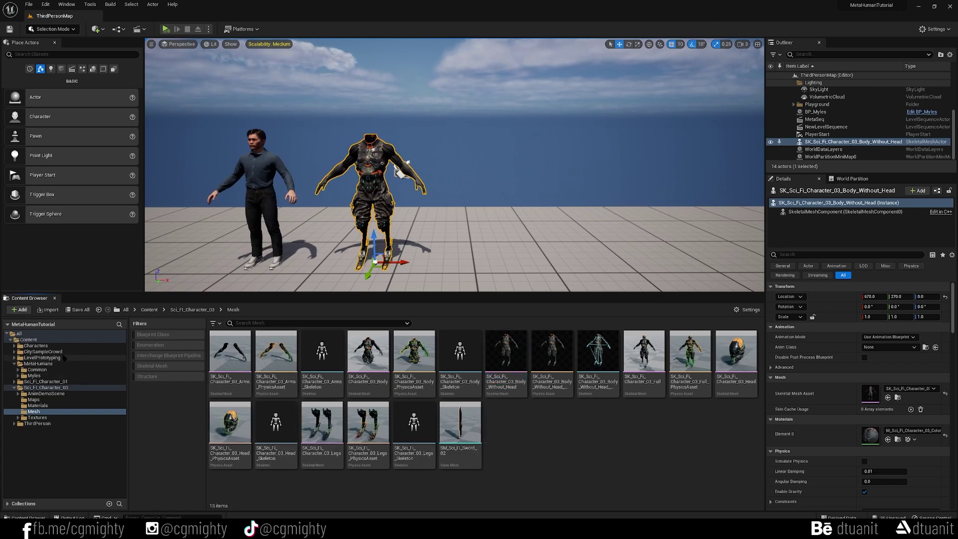
Create a Blueprint Class with Actor as parent in the MetaHumans/Myles folder and name it BP_Cyborg
left_click(59, 364)
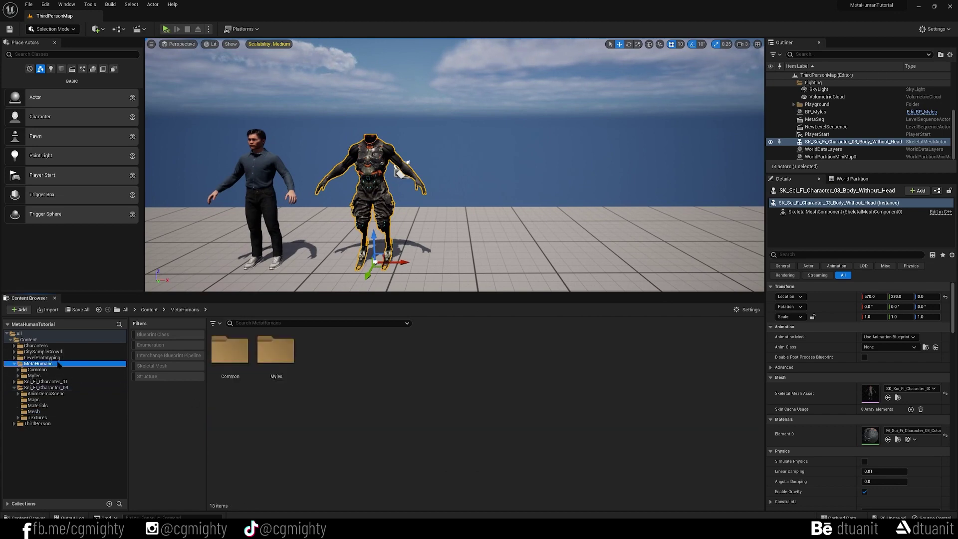
double_click(290, 355)
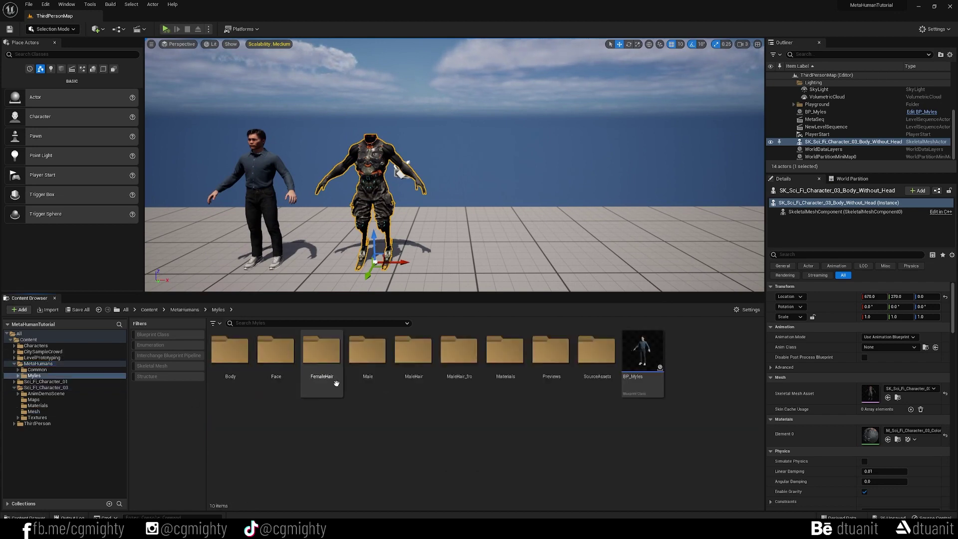
right_click(457, 419)
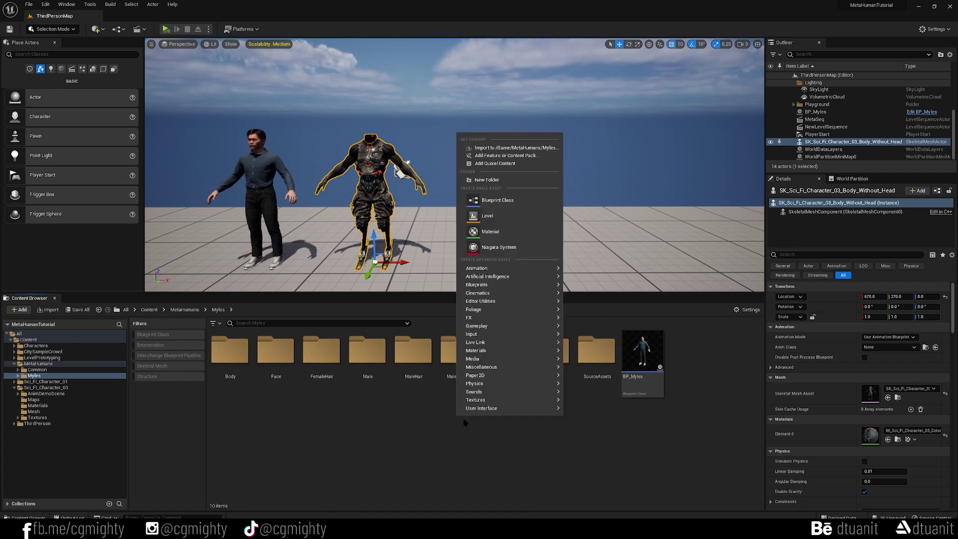
left_click(542, 200)
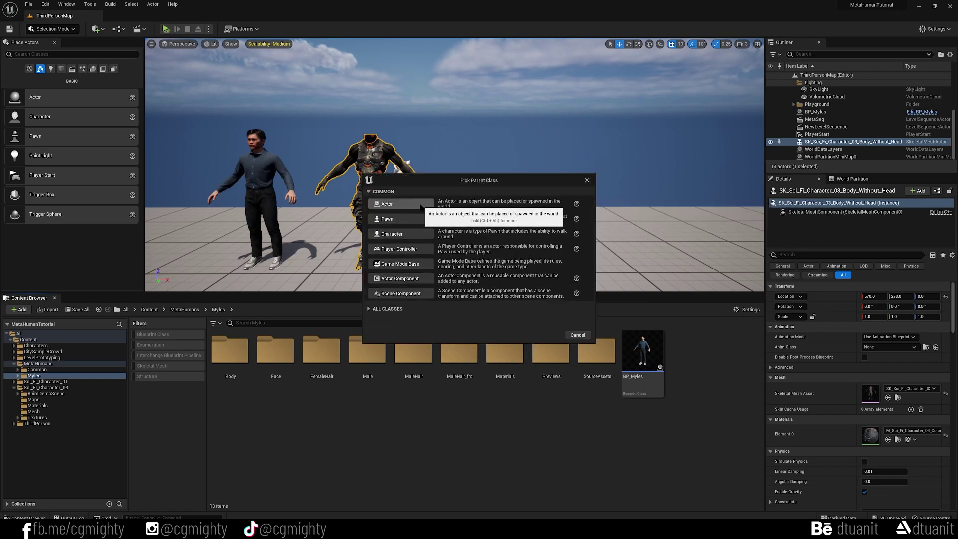
left_click(400, 204)
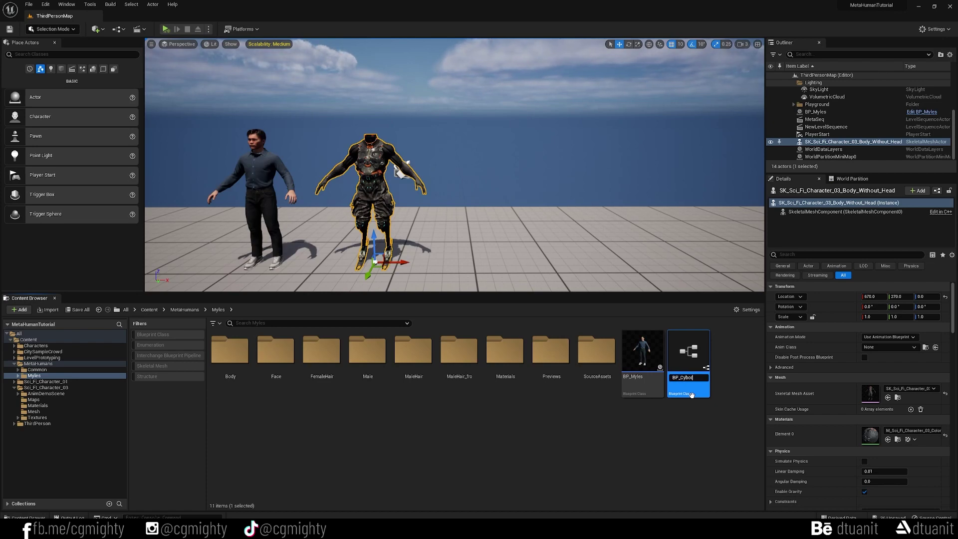
key("Return")
left_click(666, 425)
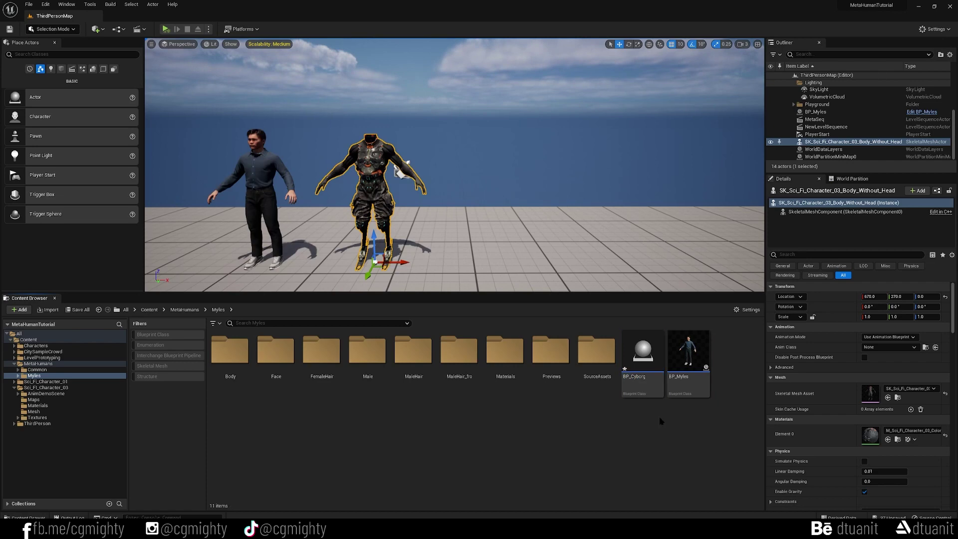
Open BP_Myles and copy its Face component with all hair children plus LODSync
double_click(688, 359)
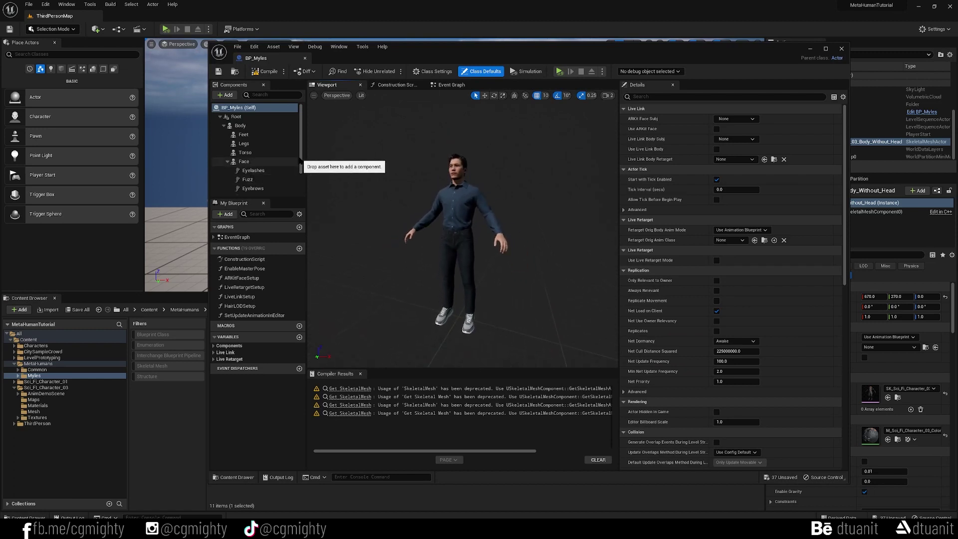
scroll(279, 169, "down", 2)
left_click(250, 128)
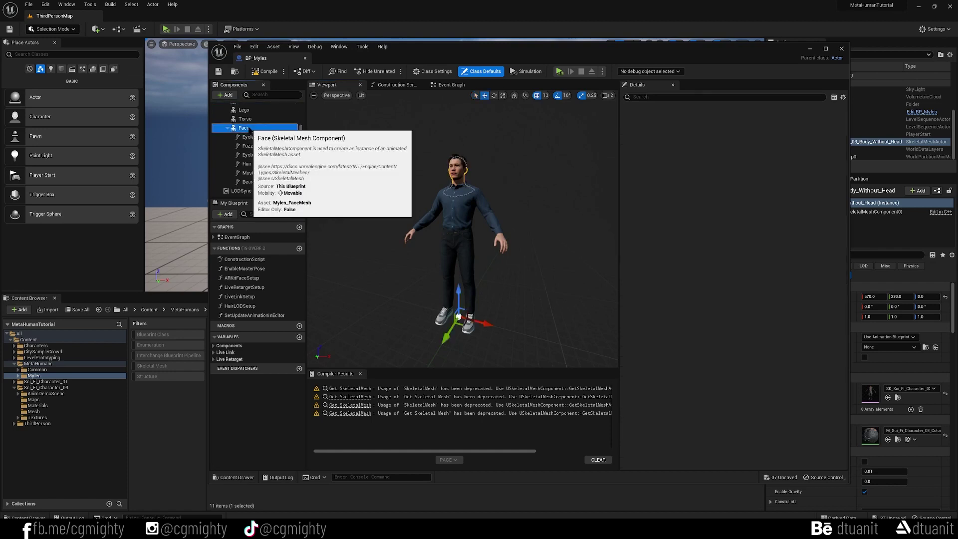
left_click(247, 191, "shift")
right_click(282, 166)
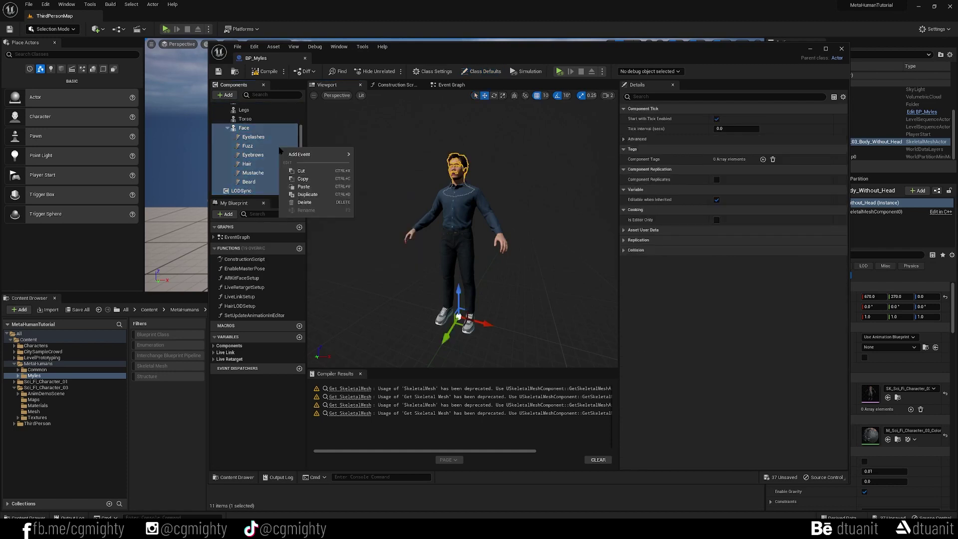
left_click(310, 155)
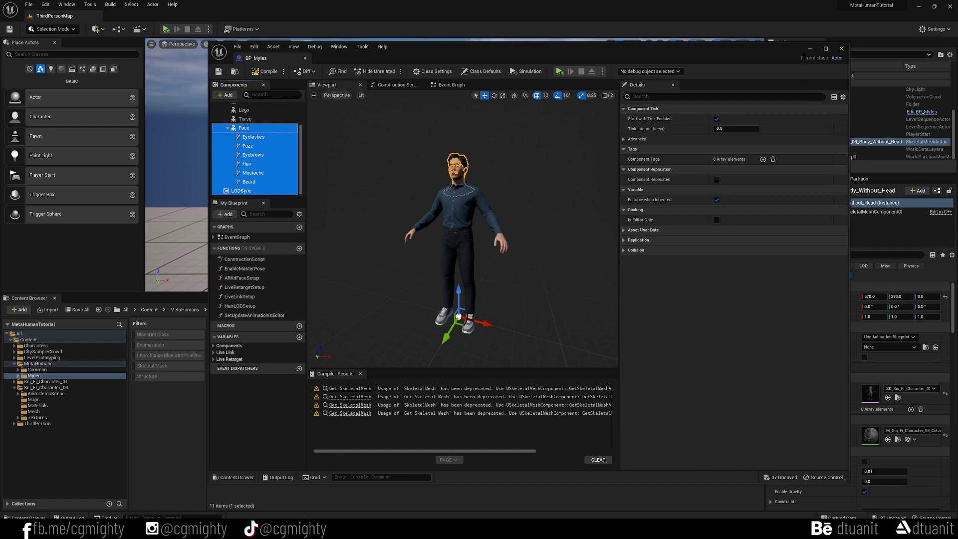
left_click(810, 48)
Open BP_Cyborg and add the SK_Sci_Fi_Character_03_Body_Without_Head skeletal mesh to it as a component
double_click(644, 362)
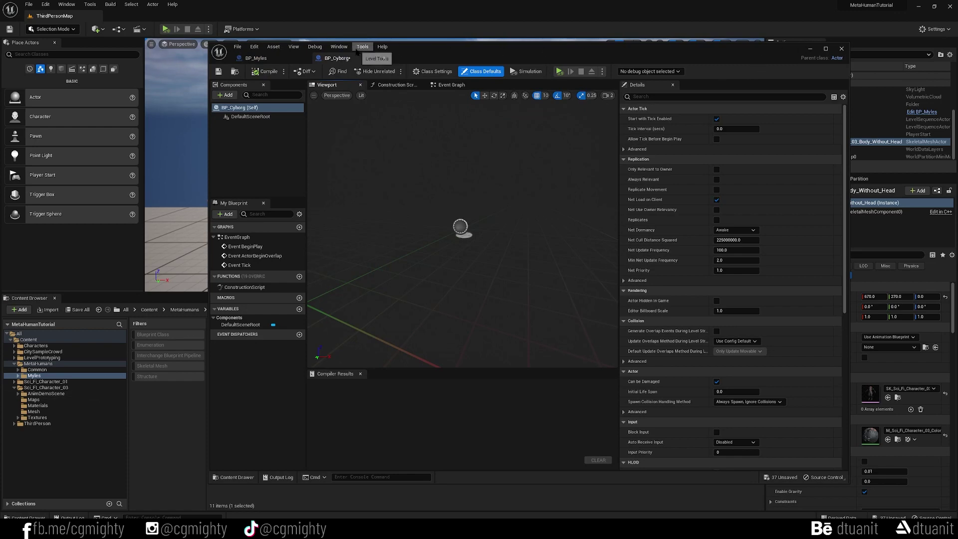
left_click_drag(440, 50, 922, 55)
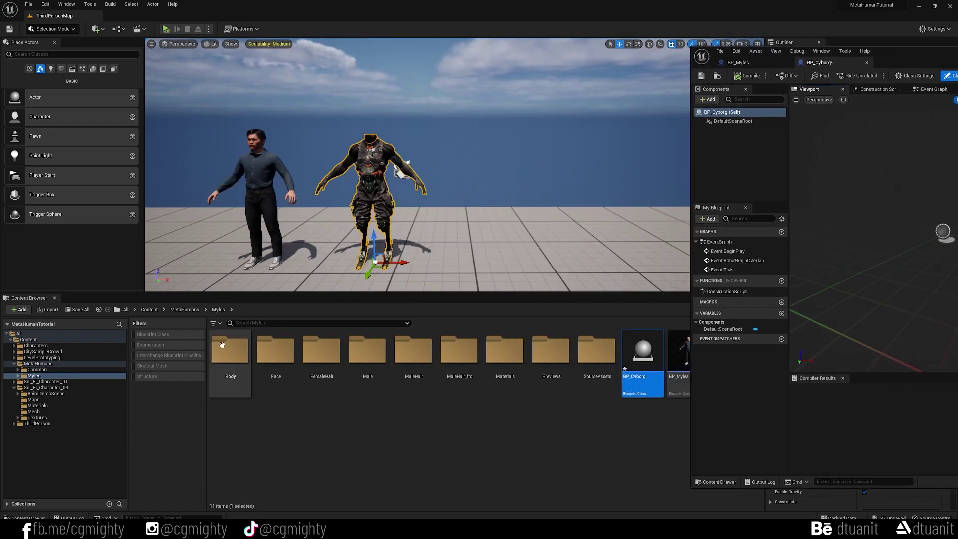
left_click(48, 388)
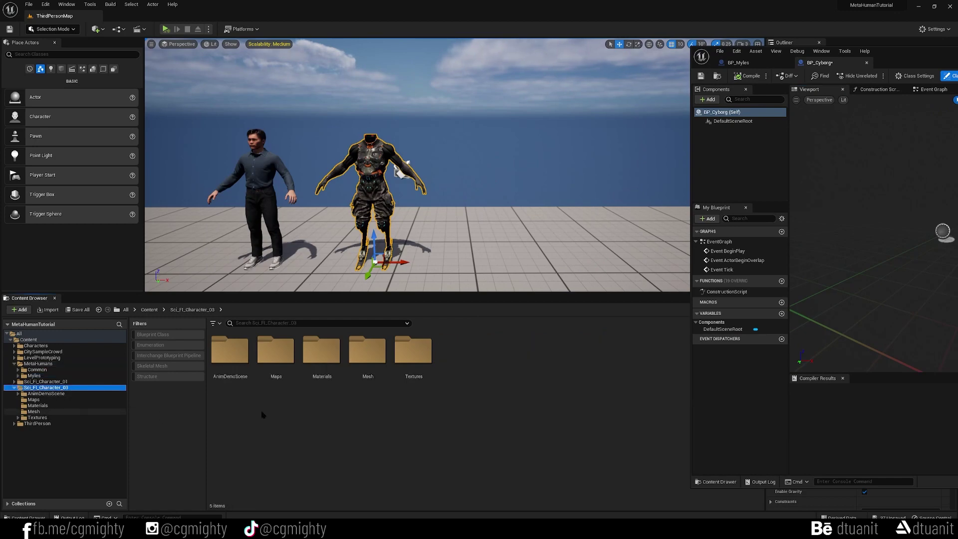
double_click(368, 351)
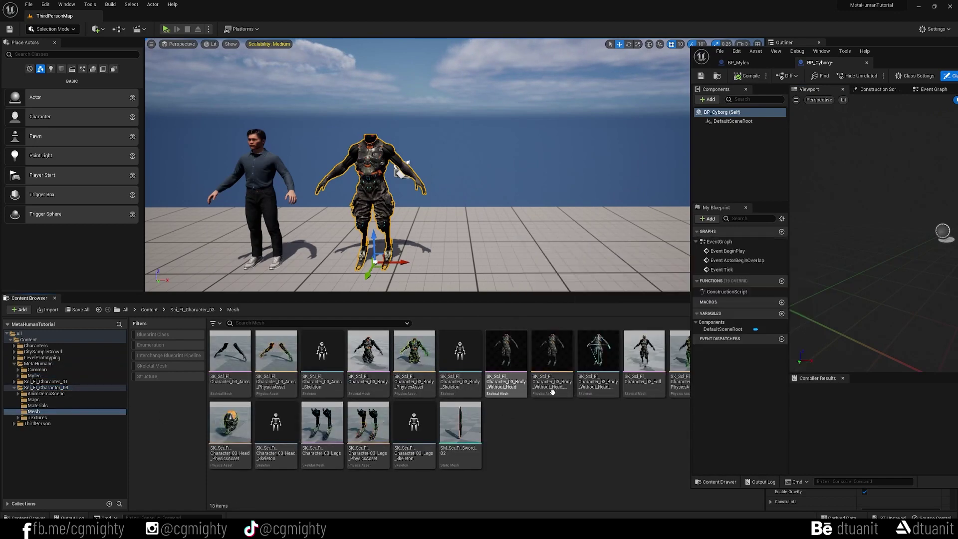
left_click(508, 353)
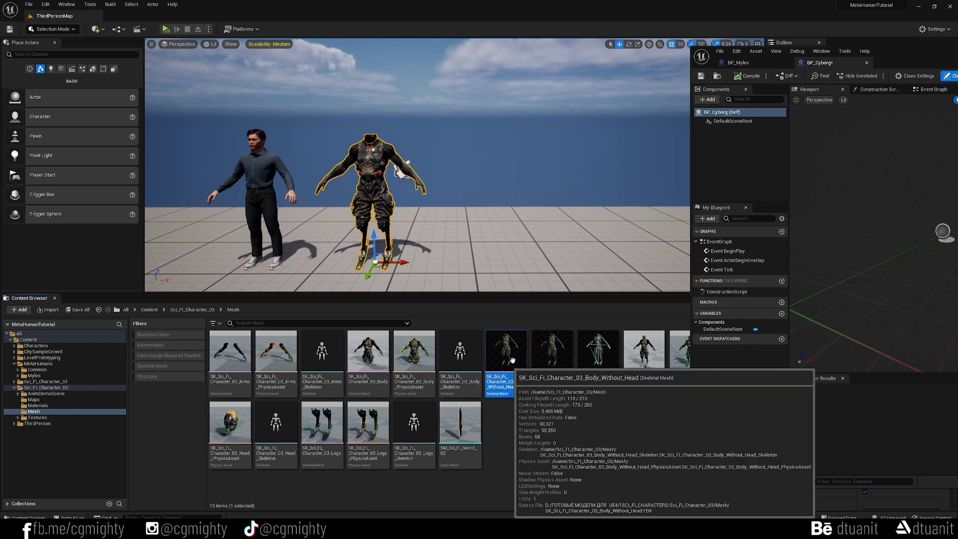
left_click_drag(512, 360, 746, 121)
left_click_drag(905, 53, 425, 59)
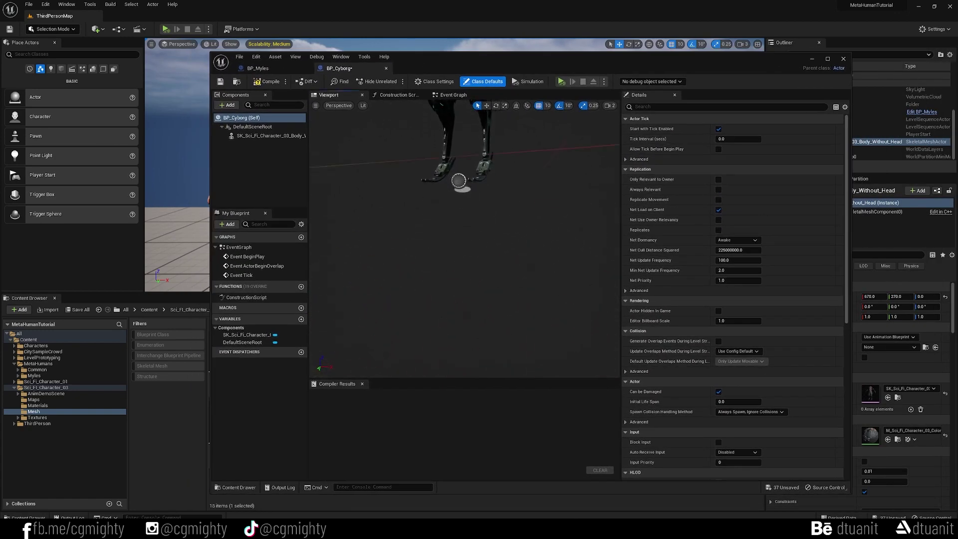
Make the headless body mesh the root component of BP_Cyborg, replacing DefaultSceneRoot
left_click_drag(458, 180, 459, 323)
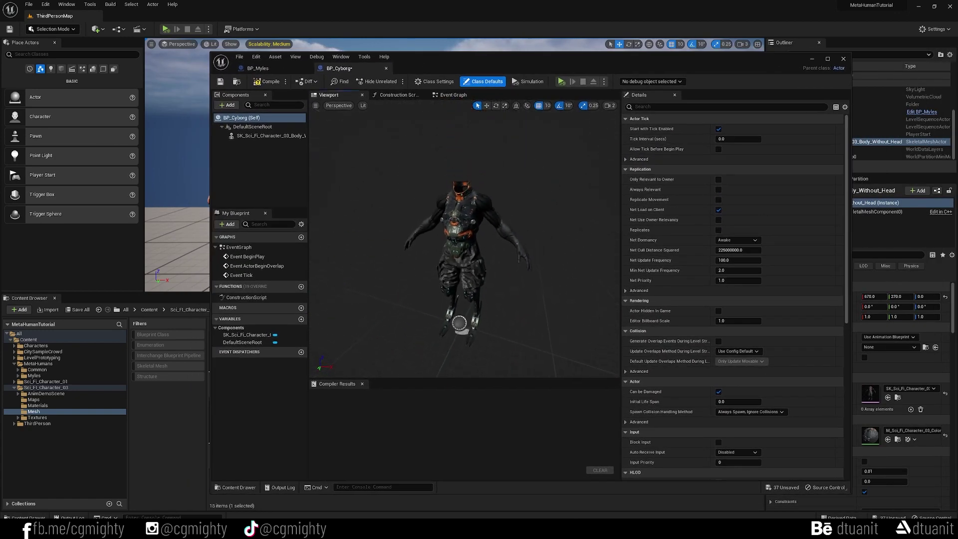
left_click(270, 136)
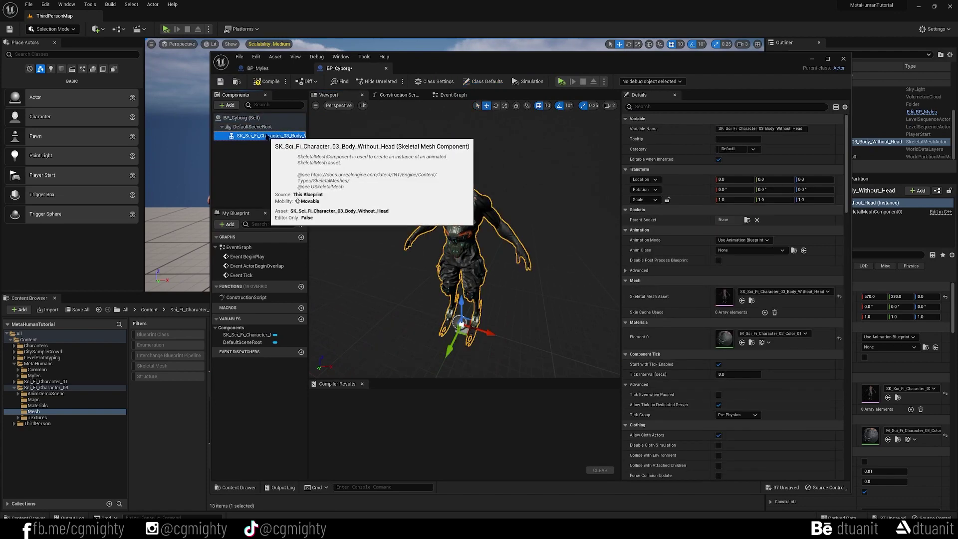
left_click_drag(270, 136, 262, 131)
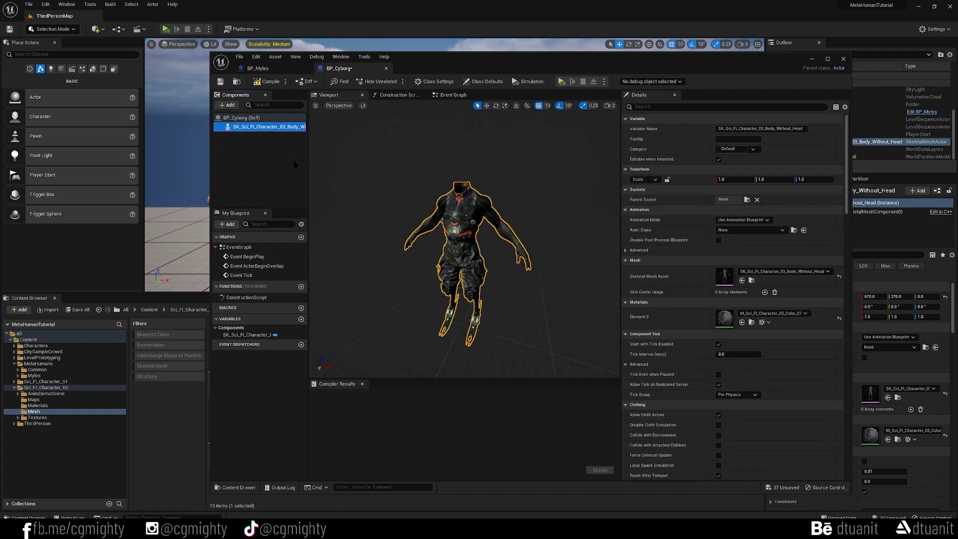
Paste the copied Face, hair and LODSync components under the body mesh in BP_Cyborg
right_click(261, 127)
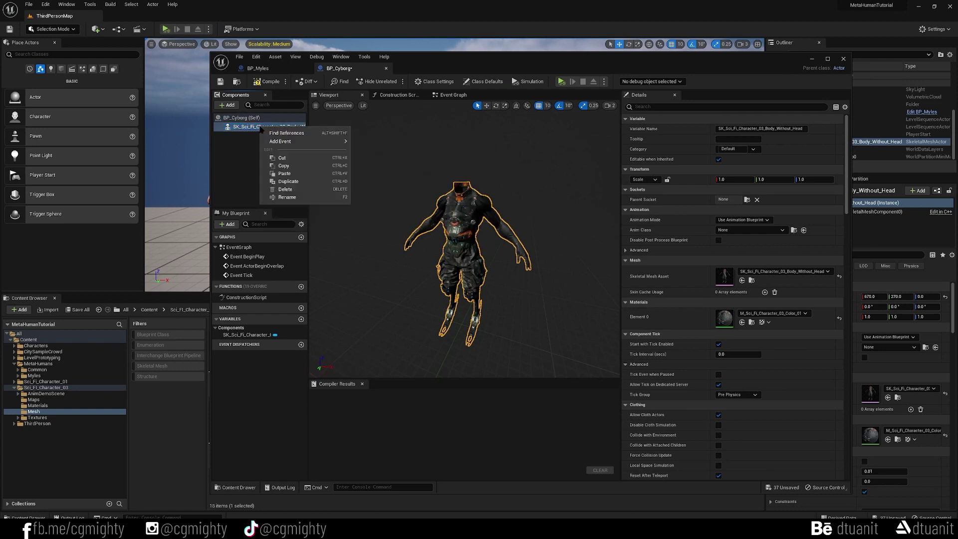
left_click(313, 173)
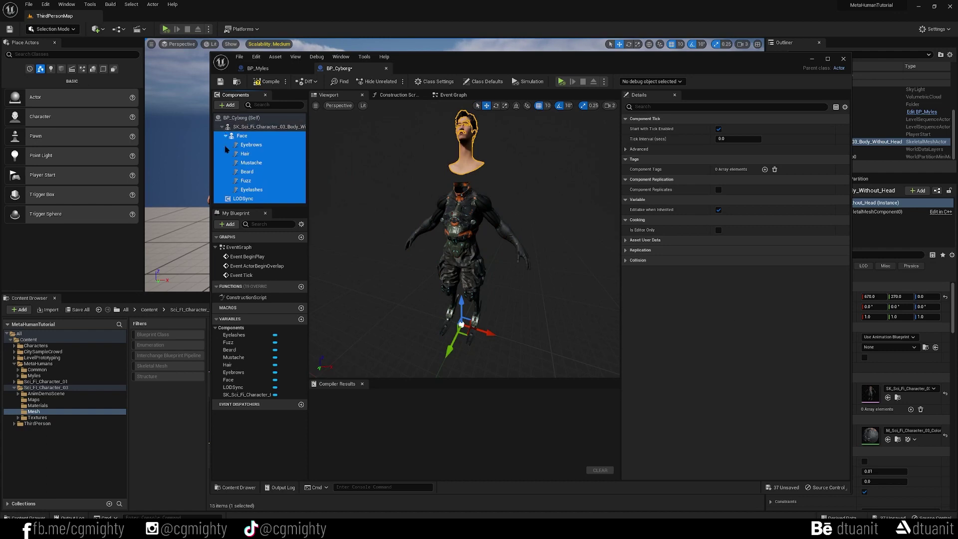
left_click(286, 209)
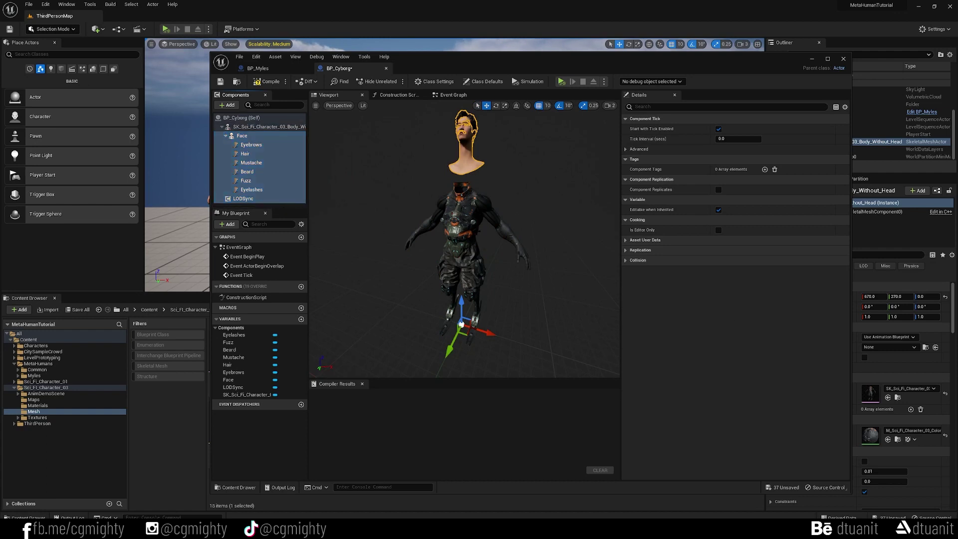
left_click_drag(479, 240, 464, 240)
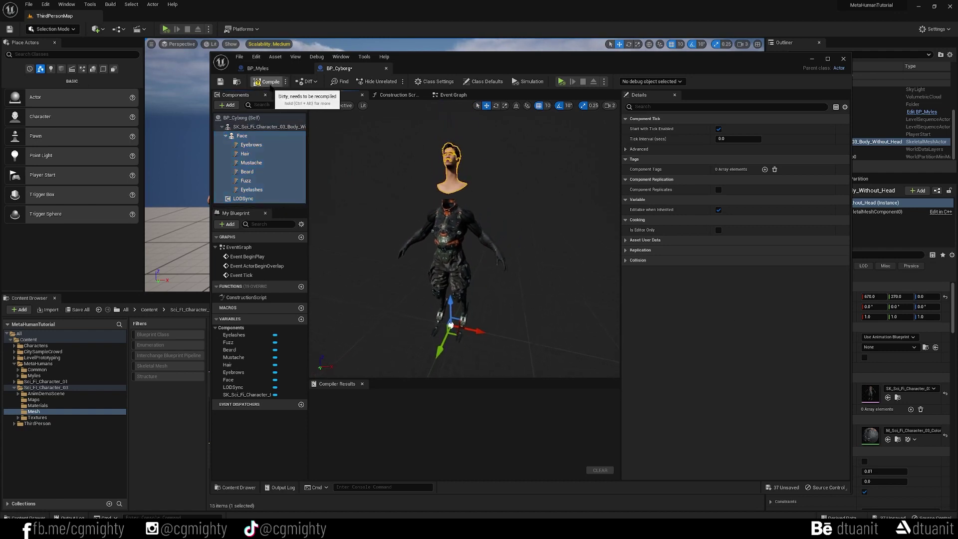
Compile BP_Cyborg, and place it in the level from the Myles folder beside the headless body
left_click(269, 82)
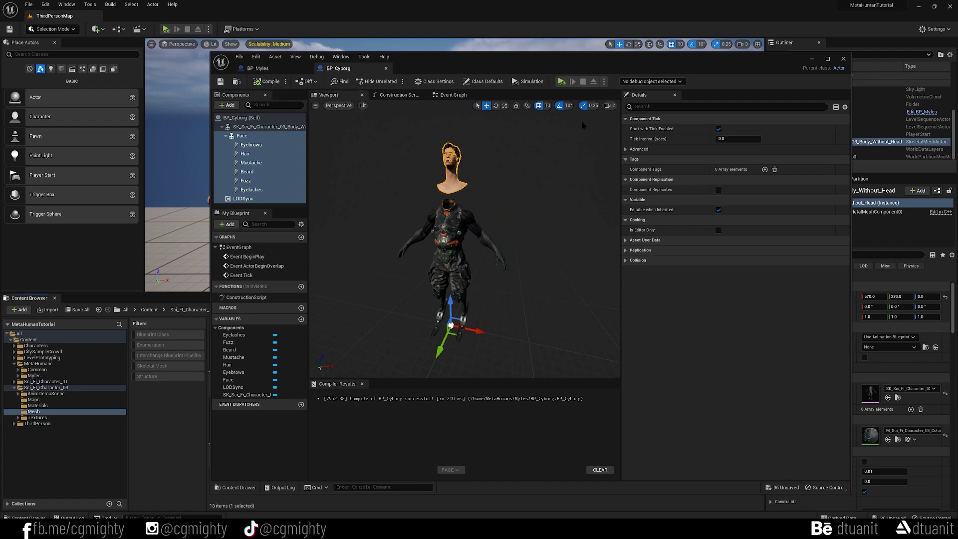
left_click(812, 58)
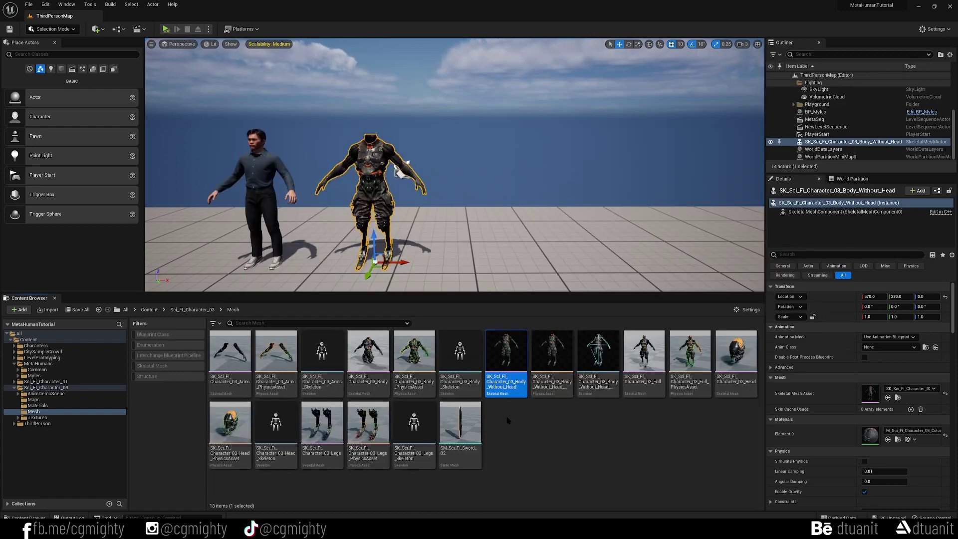
left_click(85, 376)
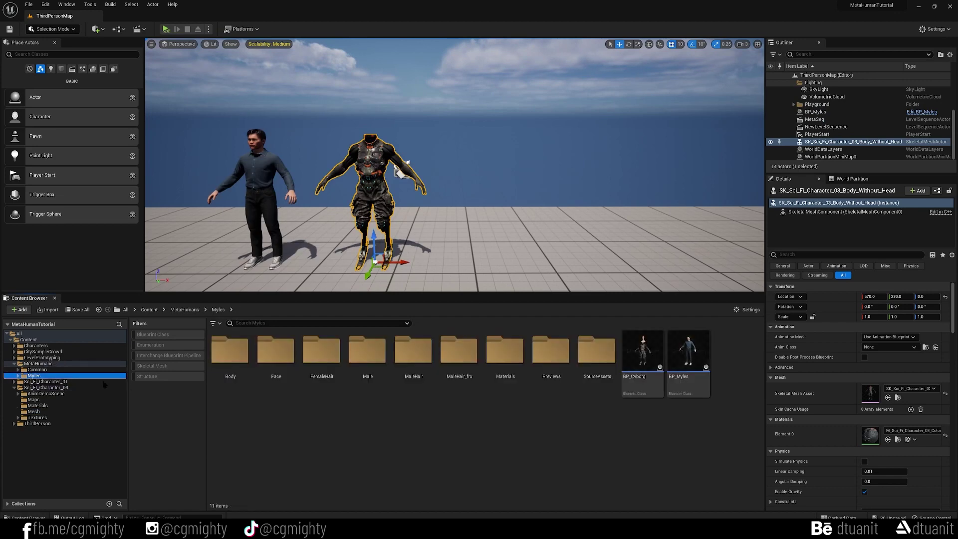
left_click_drag(644, 352, 490, 261)
left_click(425, 443)
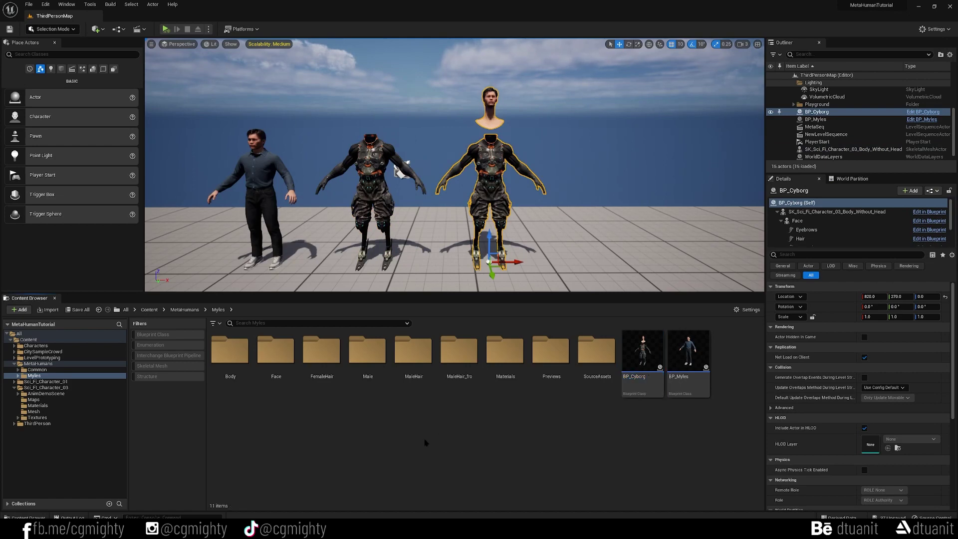
Add a new level sequence and save it in the Content folder as SeqCyborg
left_click(141, 29)
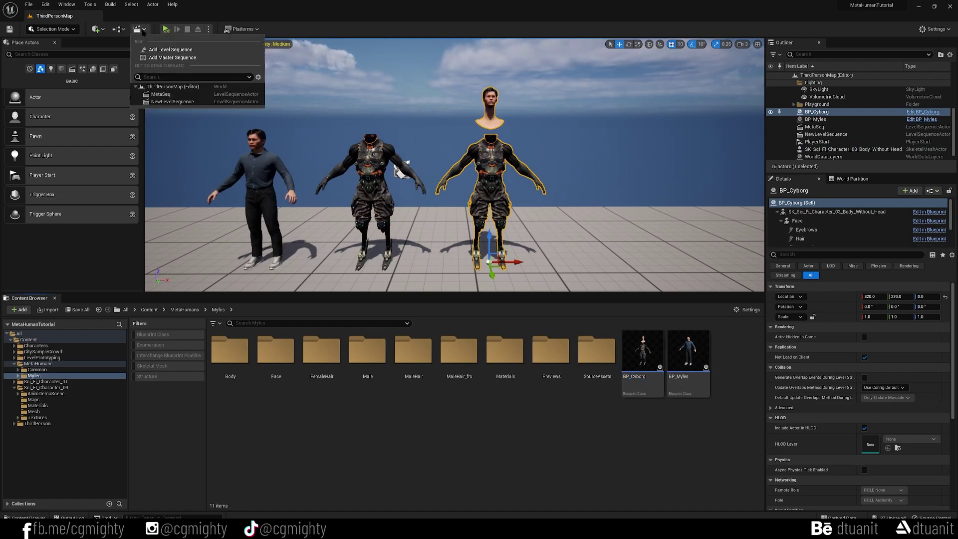
left_click(171, 50)
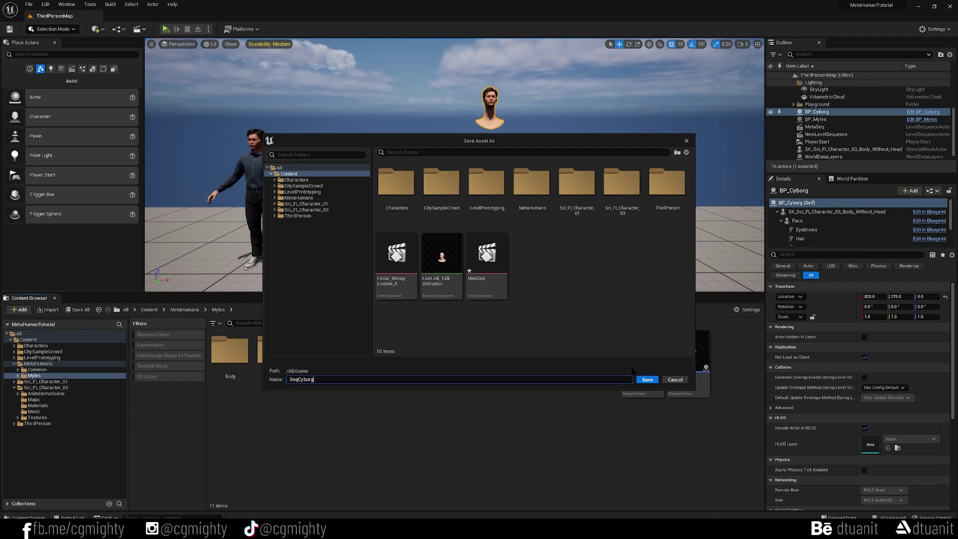
left_click(647, 379)
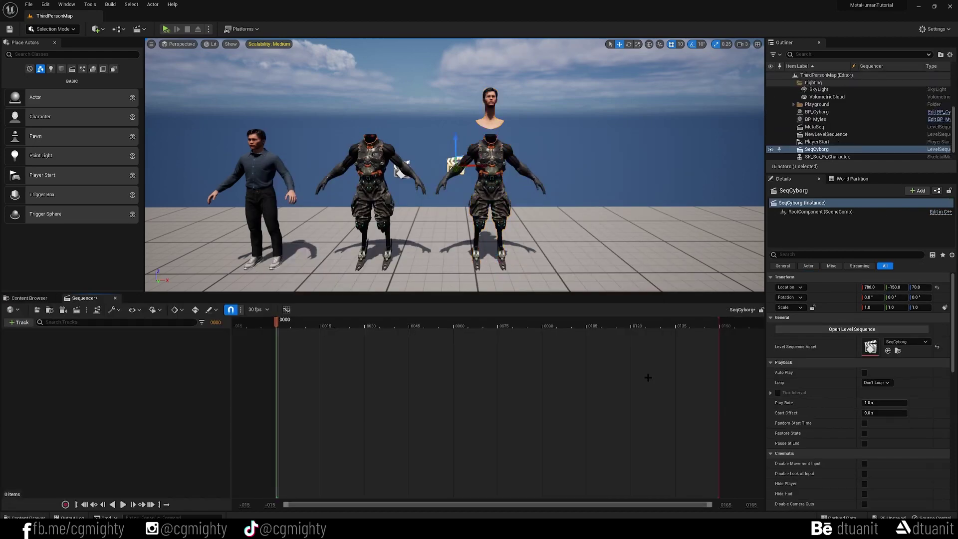
Add the BP_Cyborg actor from the level to the SeqCyborg sequence
left_click(489, 200)
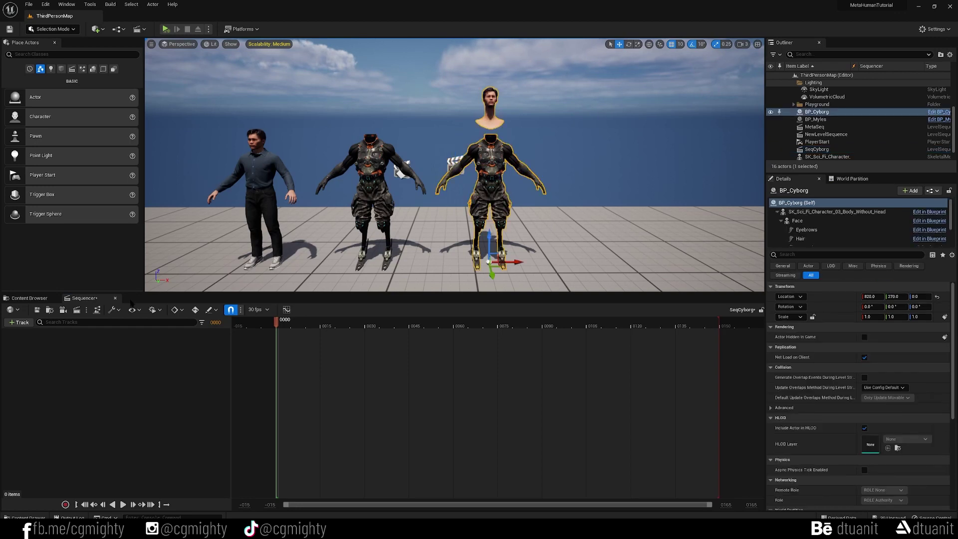
left_click(25, 322)
mouse_move(44, 335)
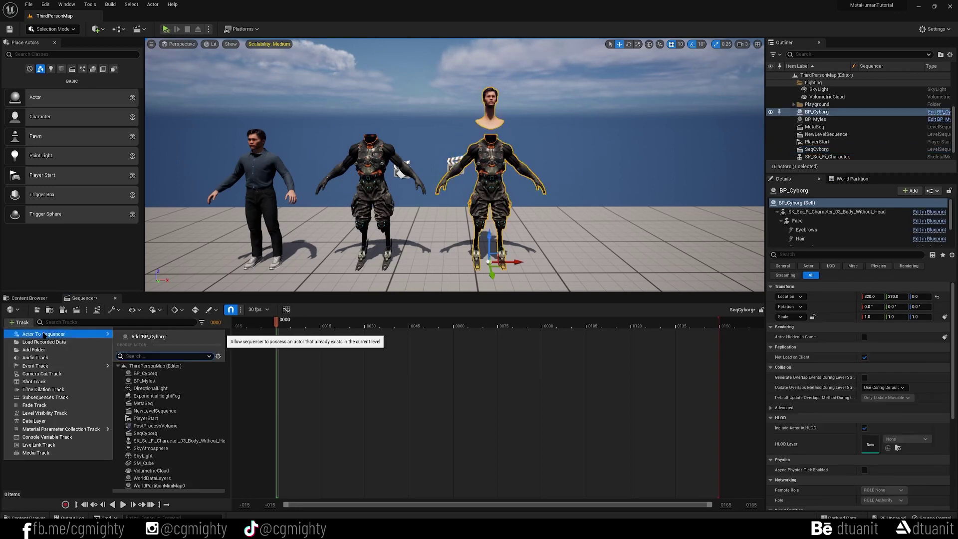
left_click(145, 338)
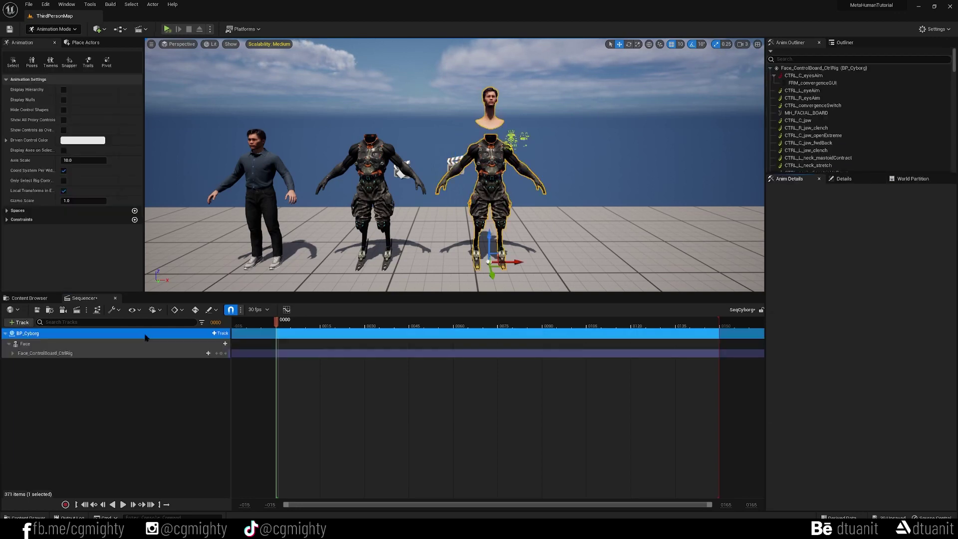
Delete the Face_ControlBoard_CtrlRig track from BP_Cyborg's Face component in the sequence
left_click(60, 354)
right_click(108, 359)
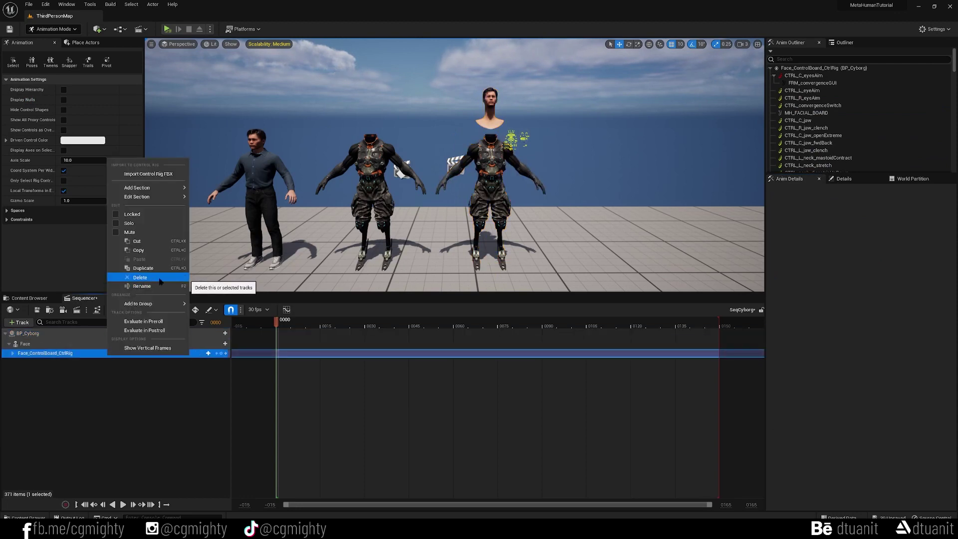
left_click(159, 277)
Search for walk animations and add FTN_N_Walk_F as an animation track on BP_Cyborg
left_click(101, 337)
left_click(224, 335)
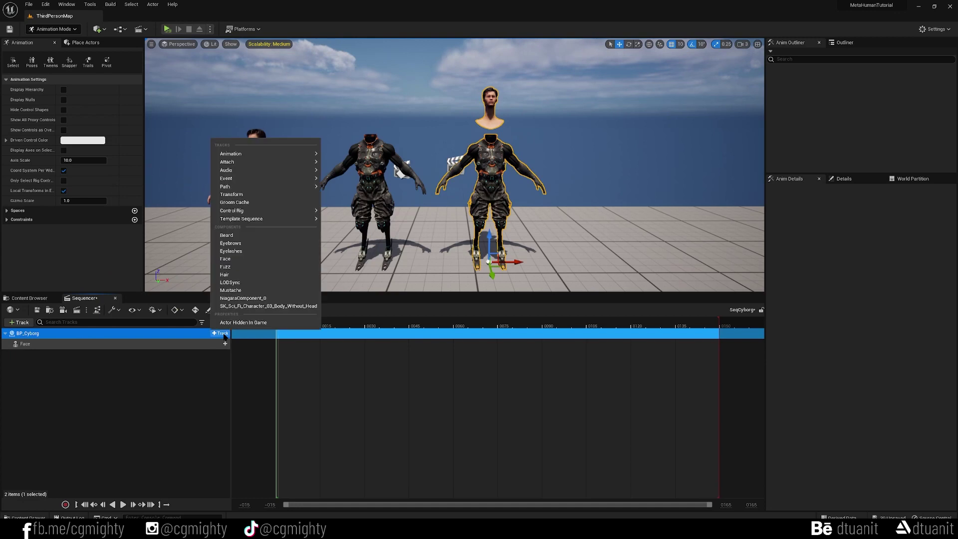
mouse_move(268, 155)
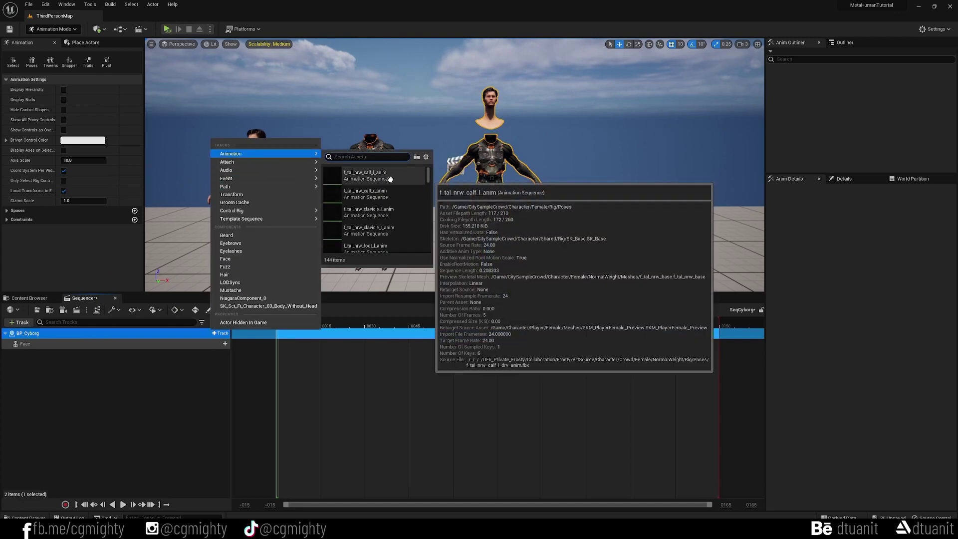
left_click_drag(428, 175, 428, 234)
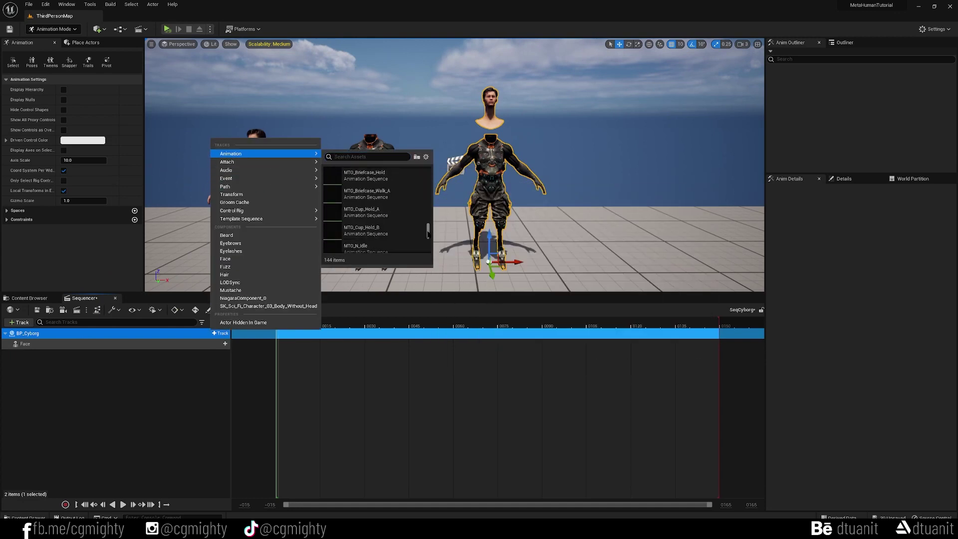
left_click(369, 156)
type("walk")
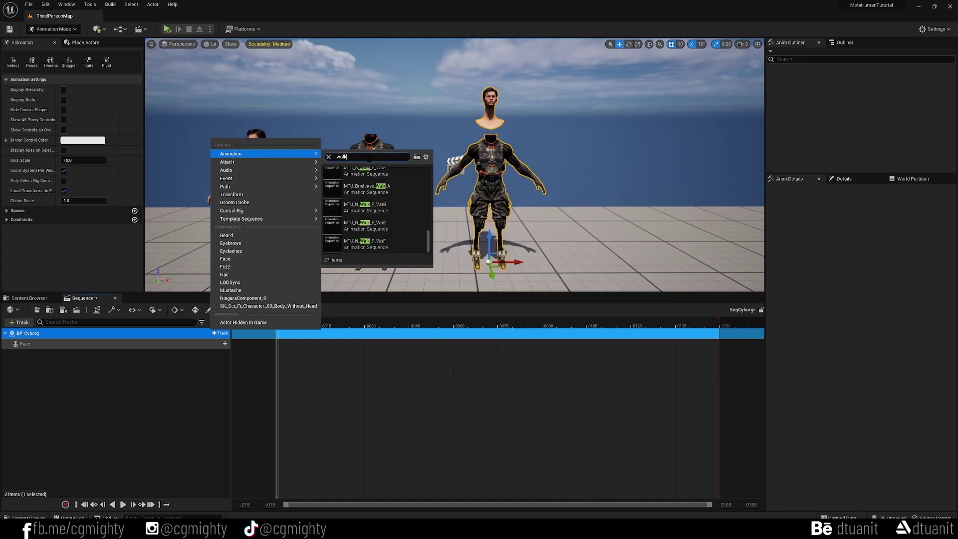
left_click_drag(428, 241, 427, 178)
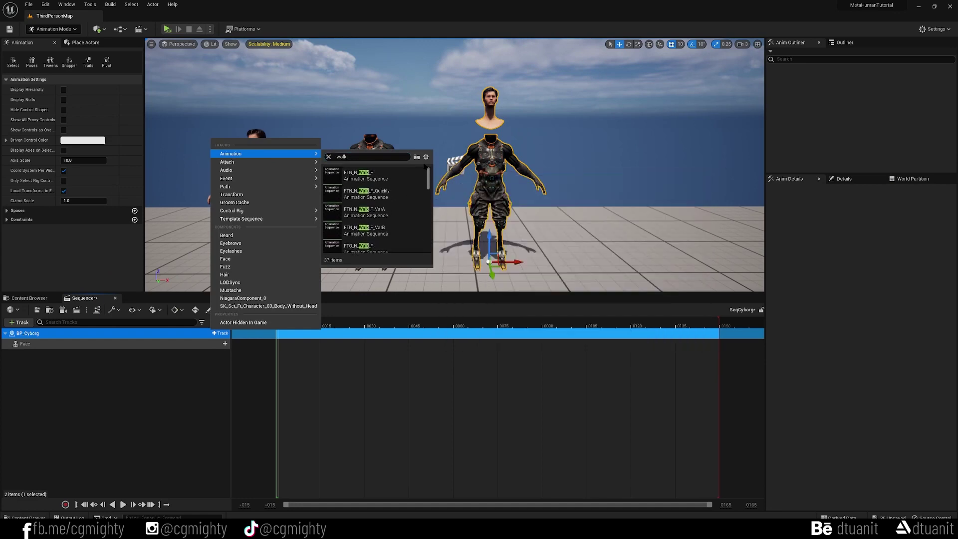
left_click(379, 178)
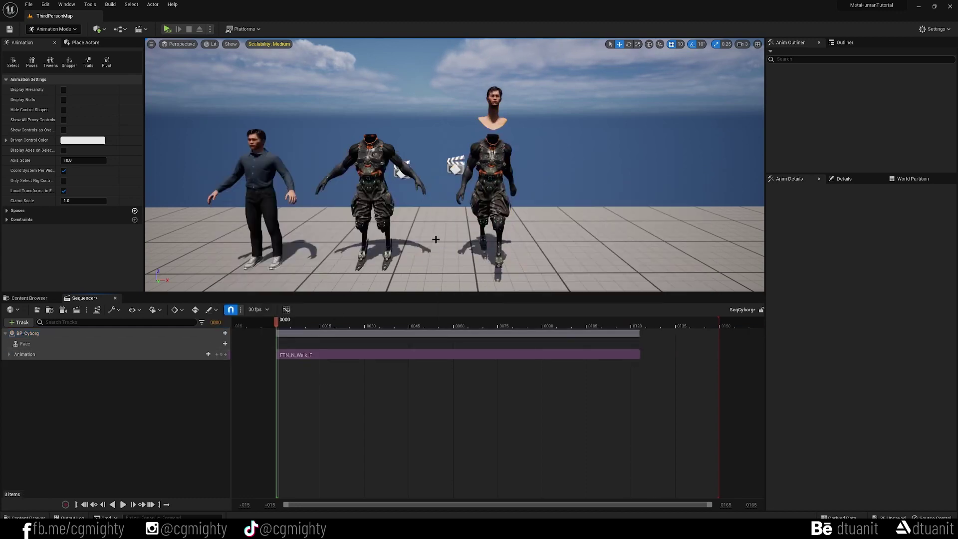
Play the walk animation, inspect the head and neck area up close, and return the playhead to frame 0000
key("space")
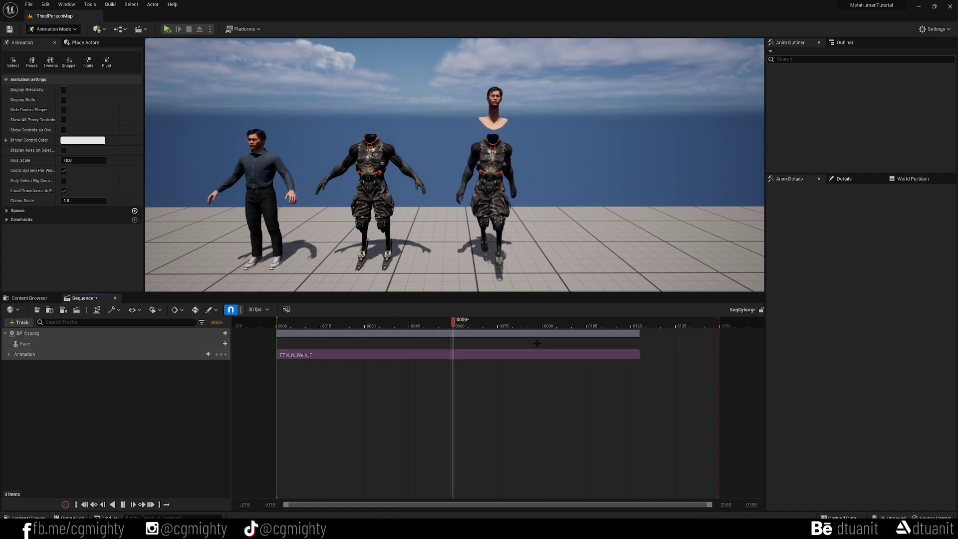
key("space")
mouse_move(454, 165)
right_mouse_down()
mouse_move(459, 192)
mouse_move(454, 175)
mouse_move(467, 173)
right_mouse_up()
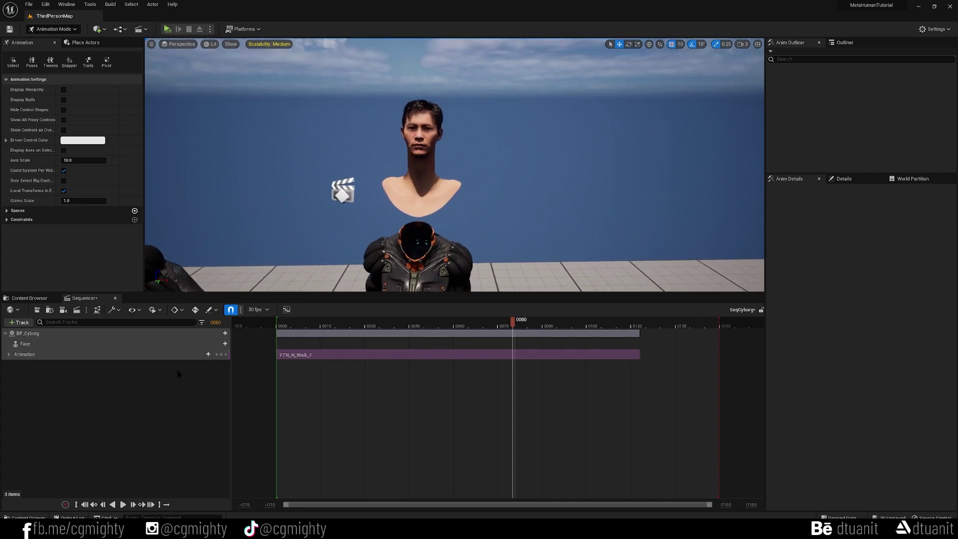
left_click(288, 326)
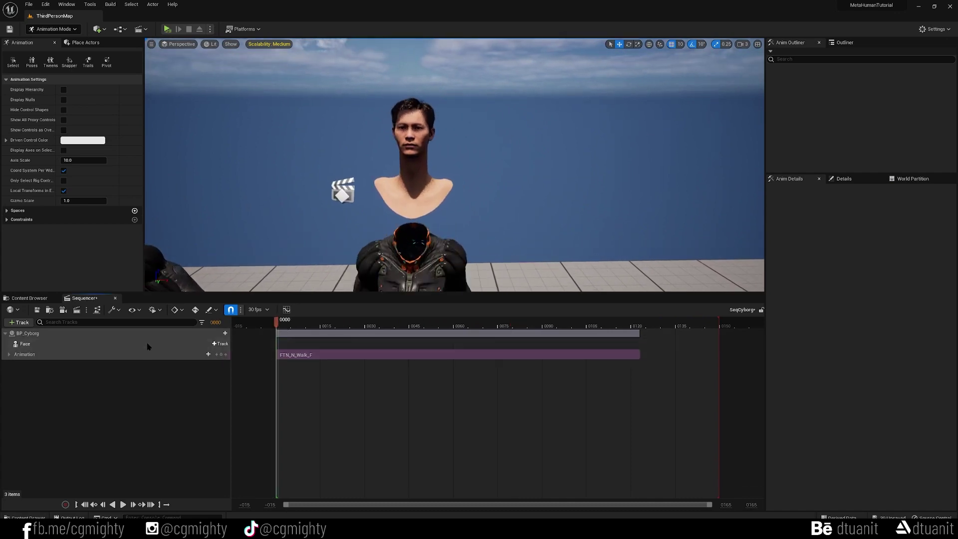
Add the LiveLink_TalkAnimation animation to the Face component's track in the sequence
left_click(190, 344)
left_click(199, 354)
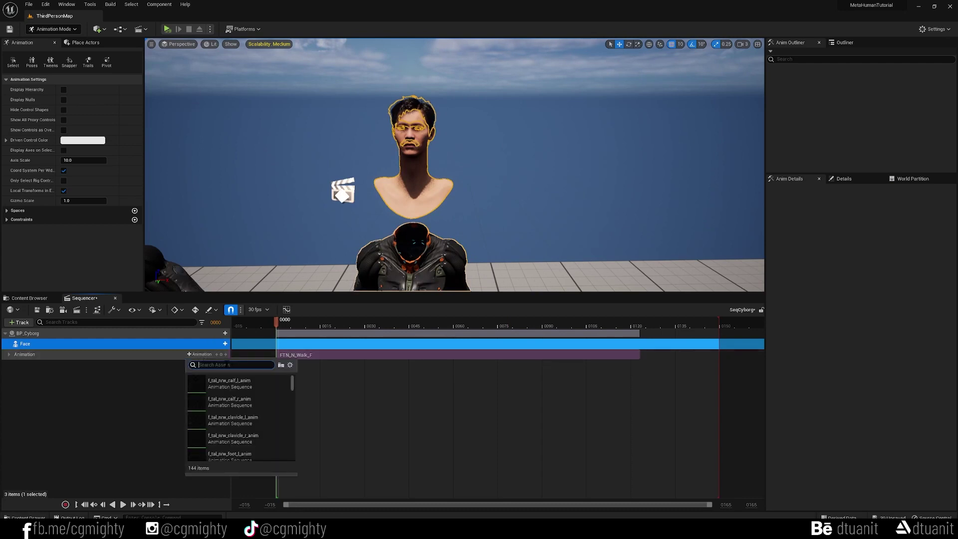
left_click(159, 348)
left_click(220, 344)
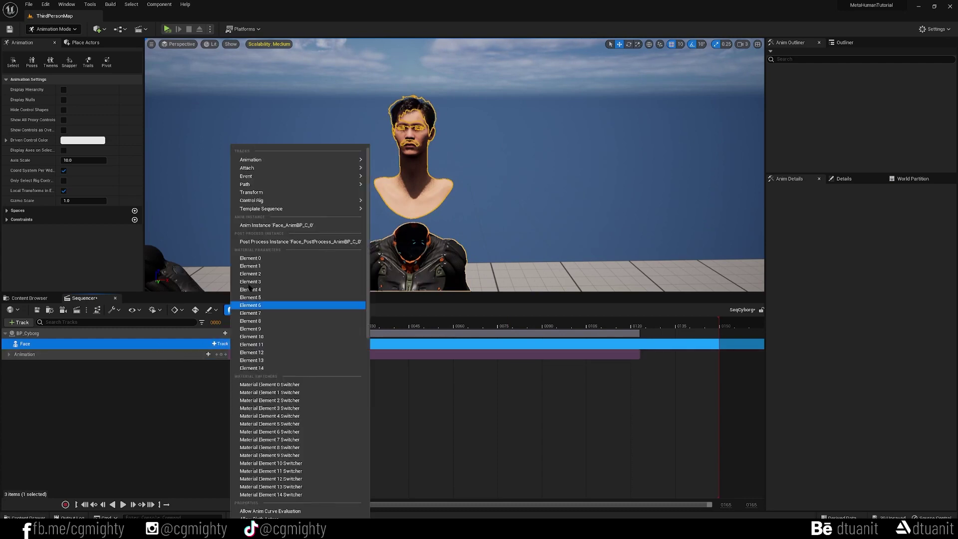
mouse_move(276, 161)
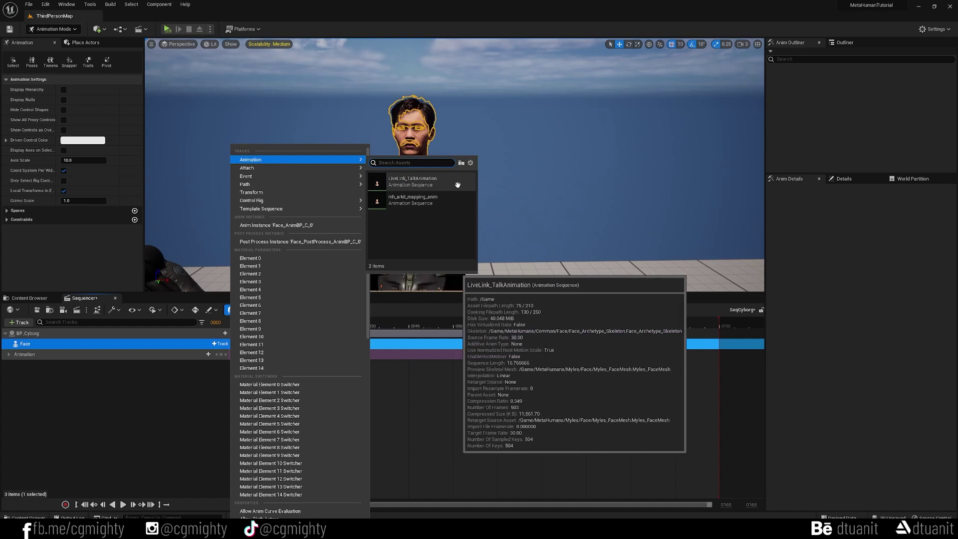
left_click(400, 181)
Preview the talking face up close and shift the LiveLink_TalkAnimation section earlier on the timeline
key("space")
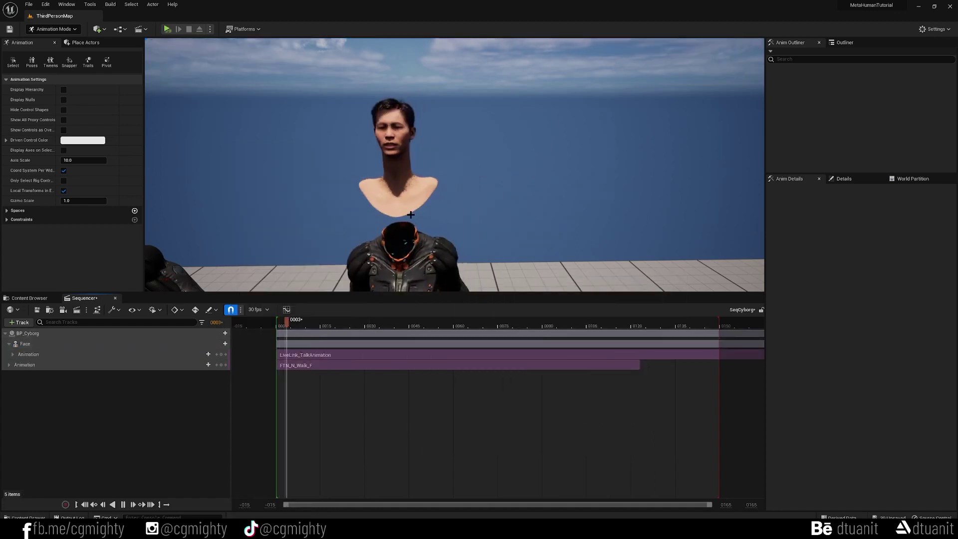
mouse_move(426, 176)
right_mouse_down()
mouse_move(417, 163)
mouse_move(422, 182)
right_mouse_up()
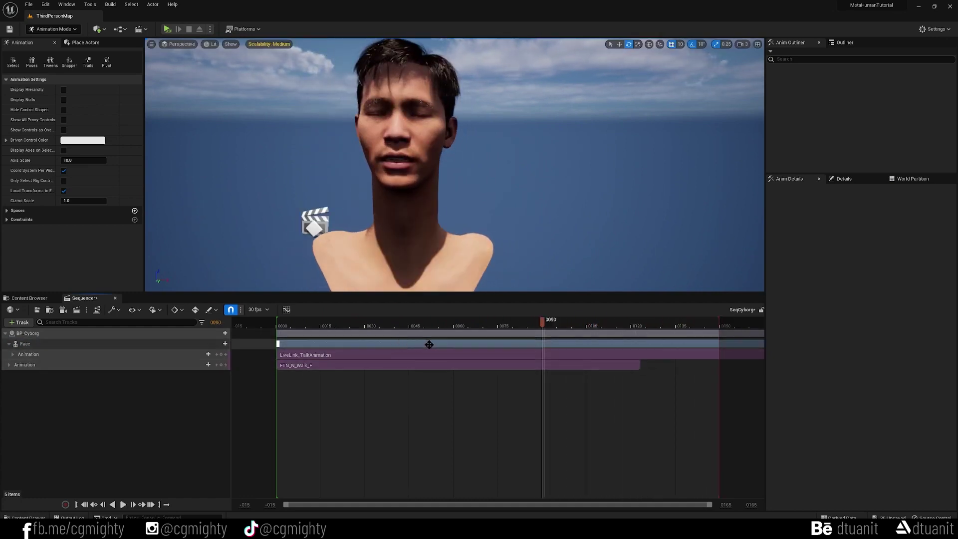
left_click_drag(689, 356, 428, 353)
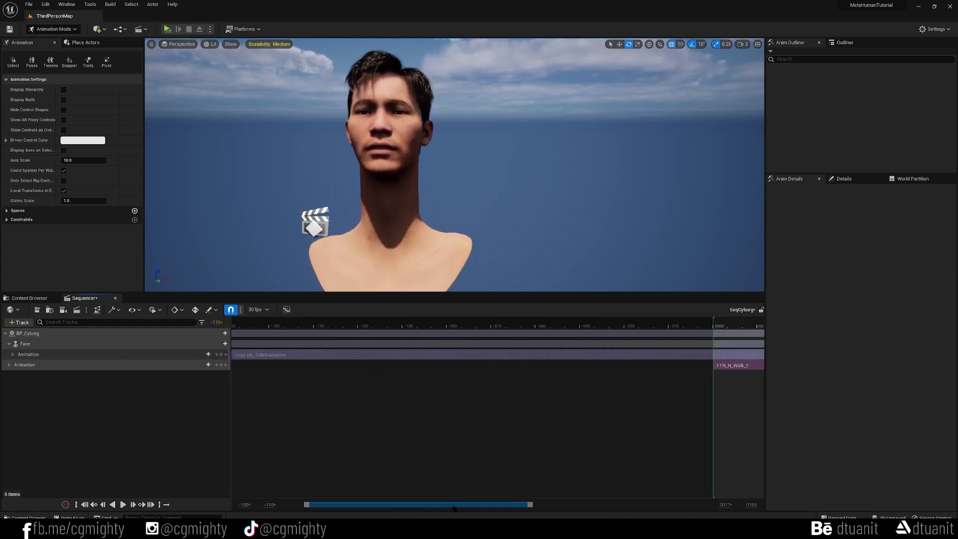
Play the sequence from near its start and scrub to frame 0020 to check the face and body animation together
left_click(295, 325)
key("space")
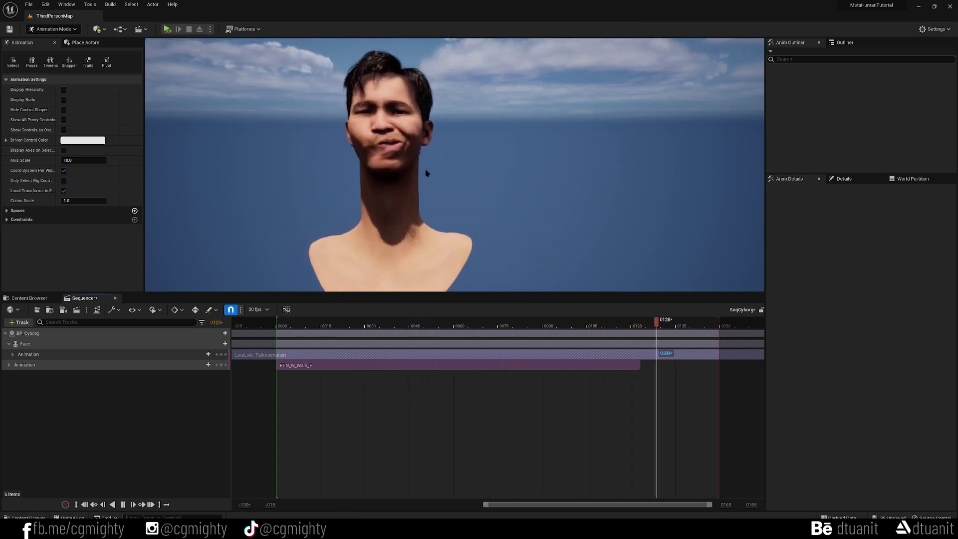
key("space")
right_click_drag(441, 213, 434, 199)
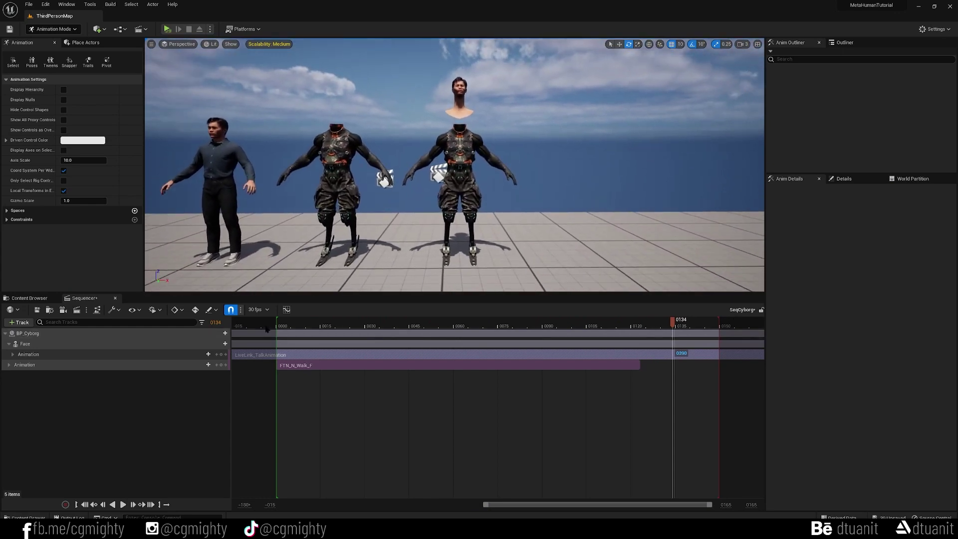
left_click_drag(281, 323, 335, 327)
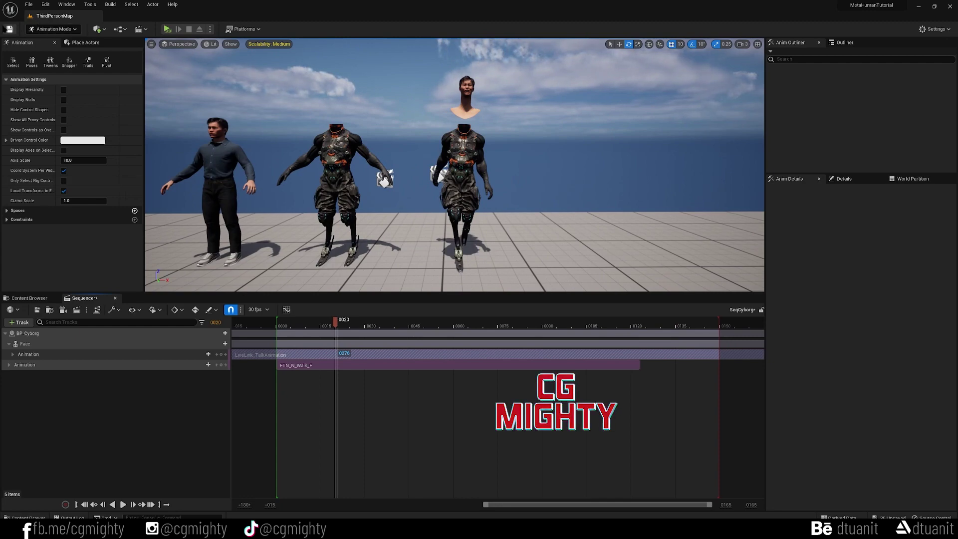
Save the current level and open the BP_Cyborg blueprint from the Myles folder
left_click(10, 29)
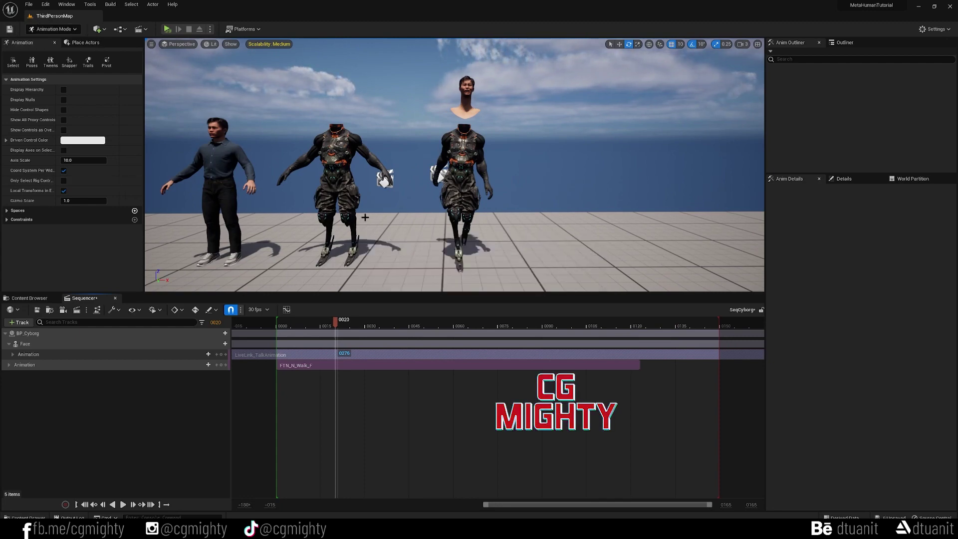
left_click(45, 298)
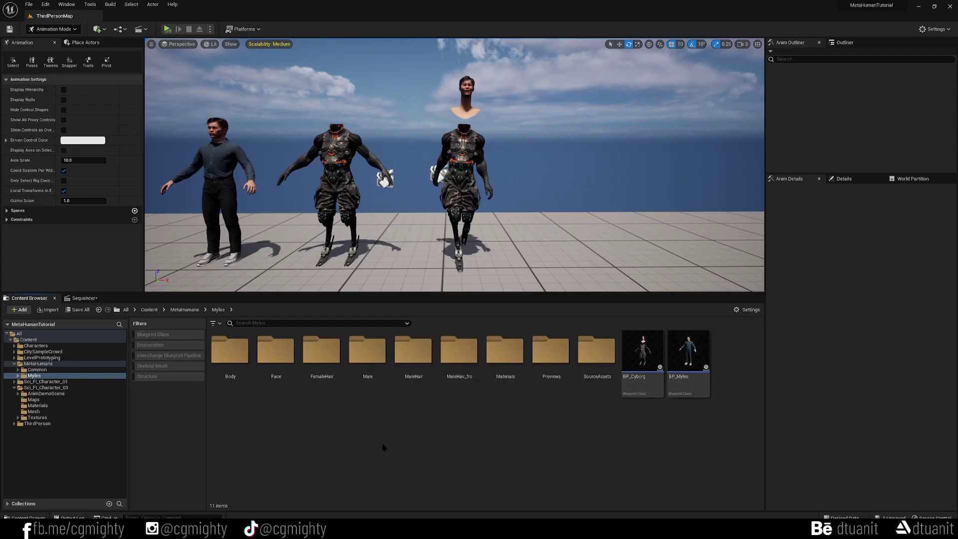
left_click(642, 352)
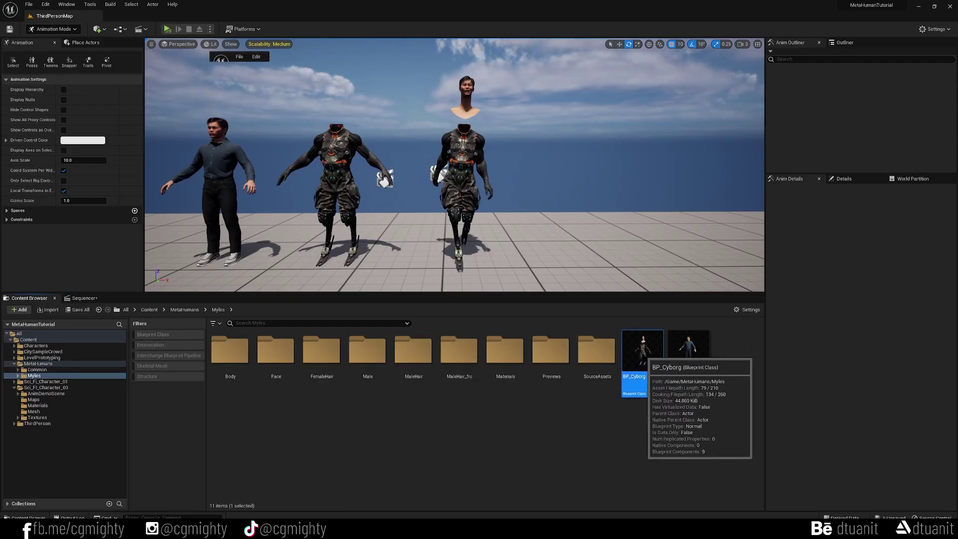
double_click(643, 355)
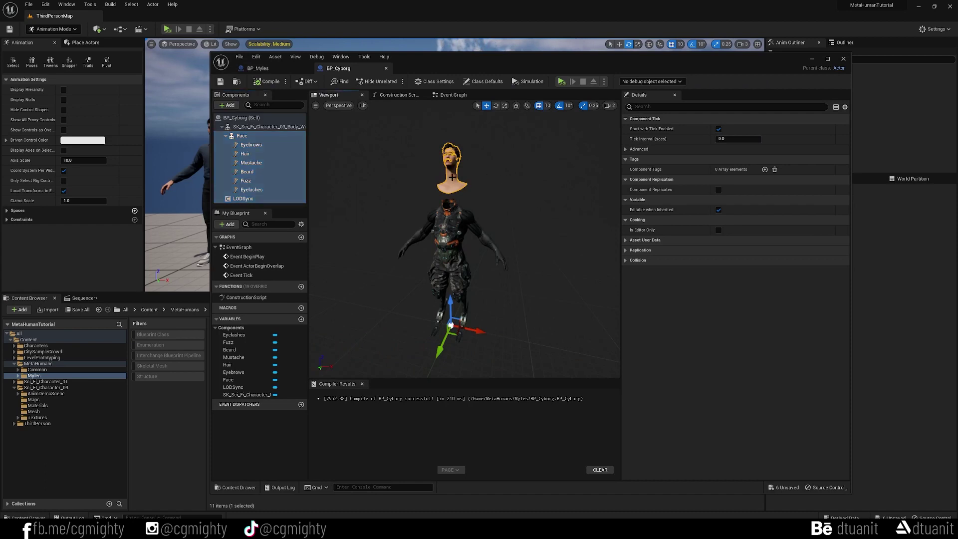
Trace the Face component's Element 0 material, MI_HeadSynthesized_Baked, up its parent chain and locate the root material M_Head_Baked in the project content
left_click(454, 178)
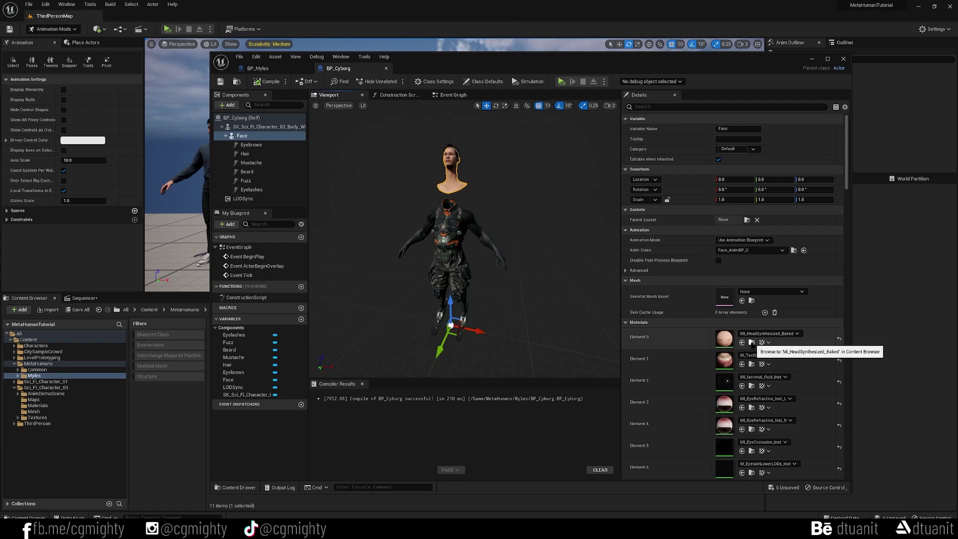
double_click(724, 338)
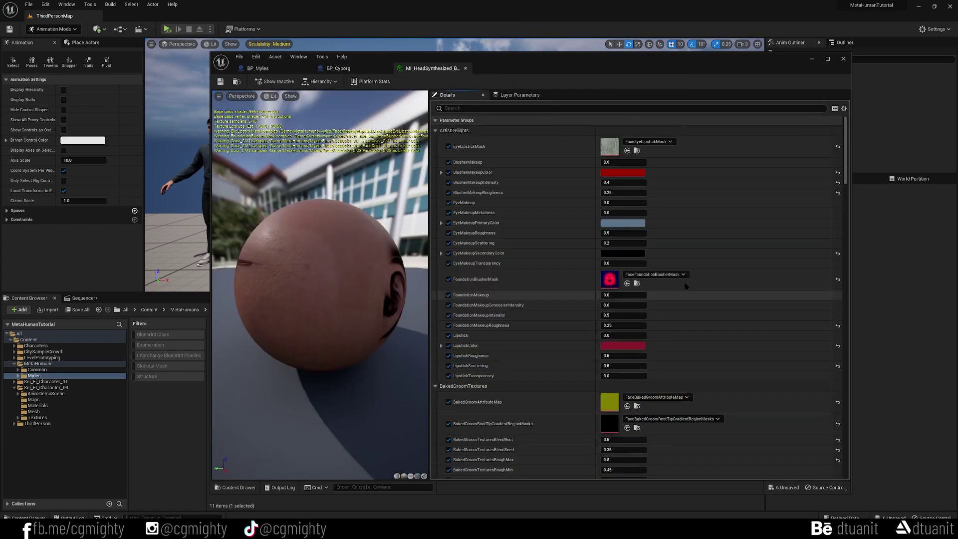
left_click_drag(845, 167, 853, 459)
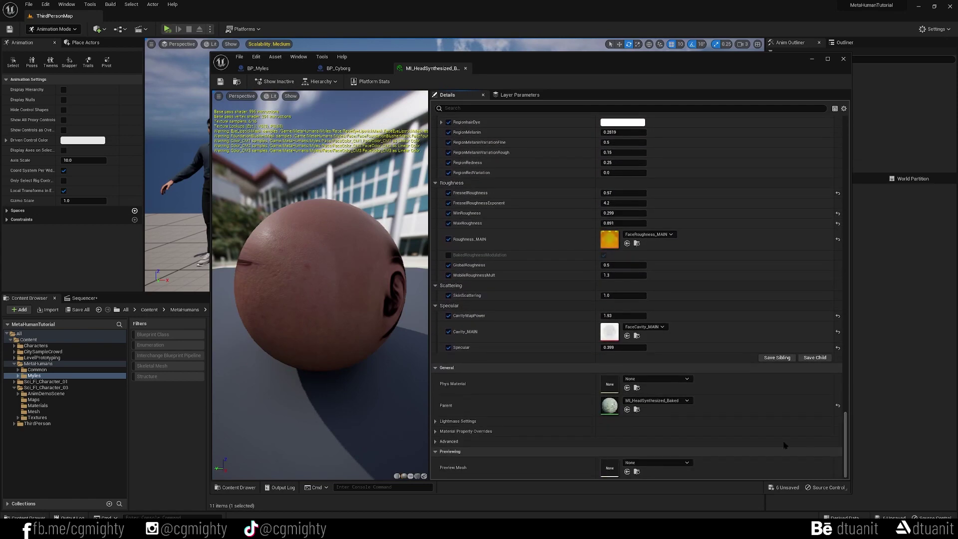
double_click(610, 406)
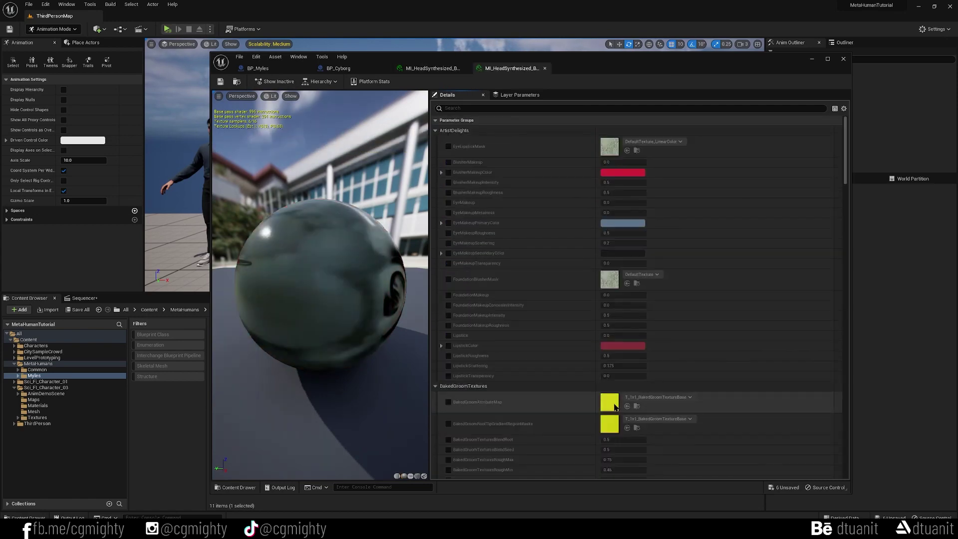
left_click_drag(847, 255, 865, 464)
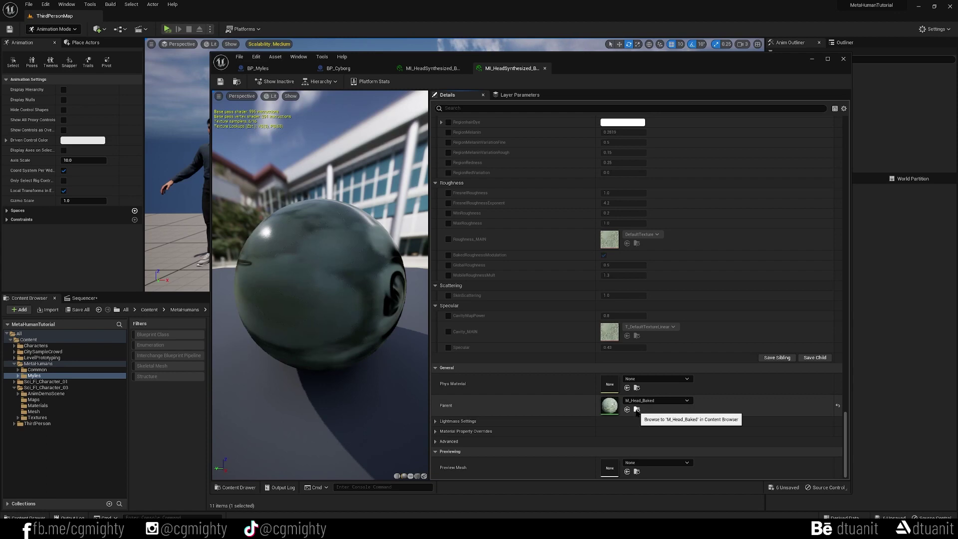
left_click(637, 410)
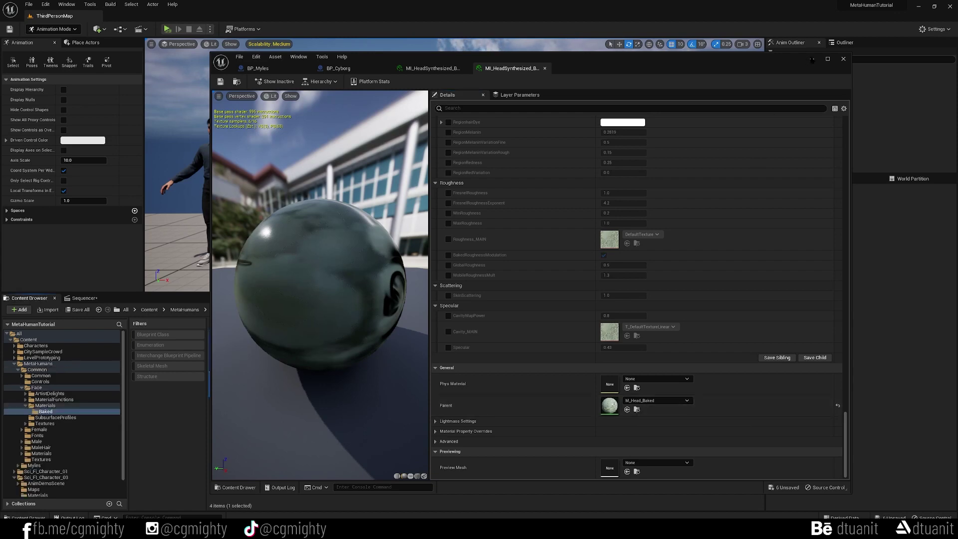
left_click(812, 59)
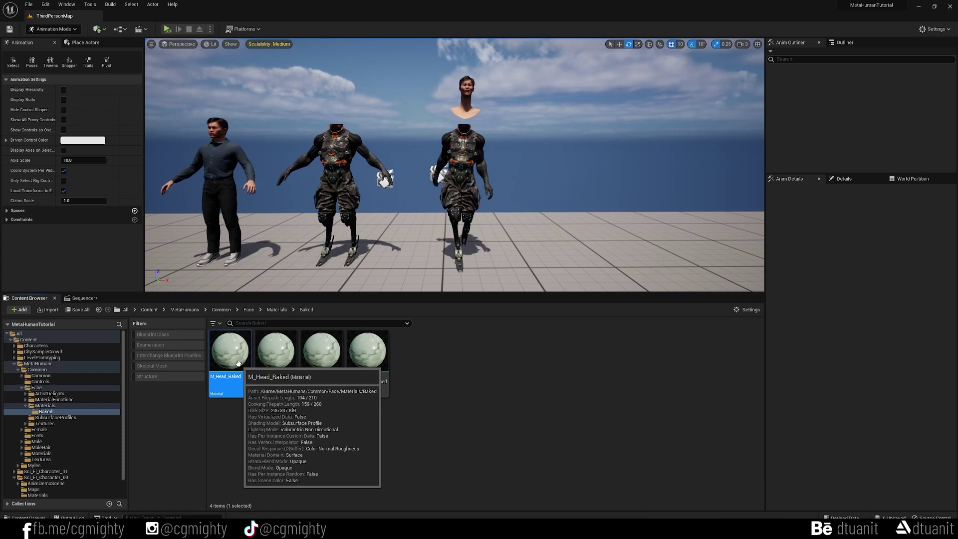
key("alt+Tab")
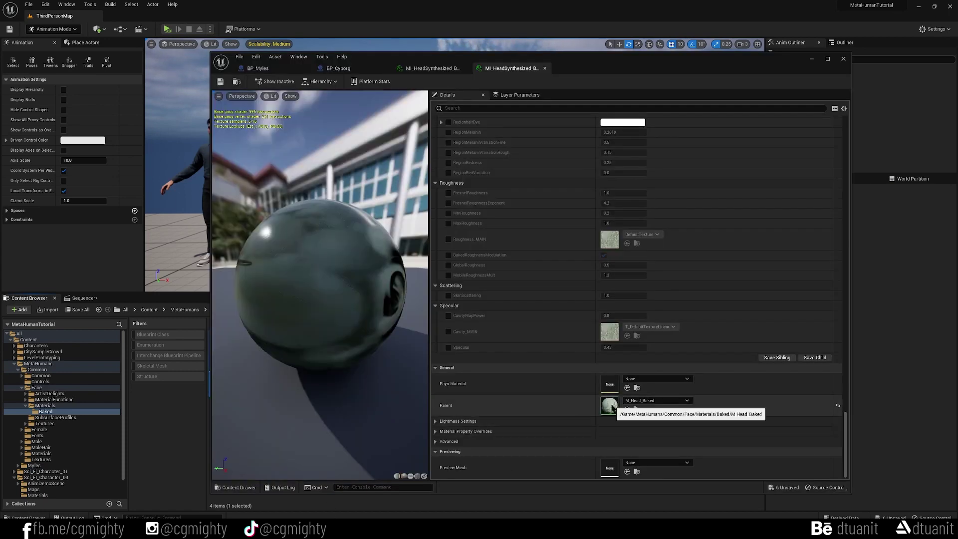
left_click(636, 409)
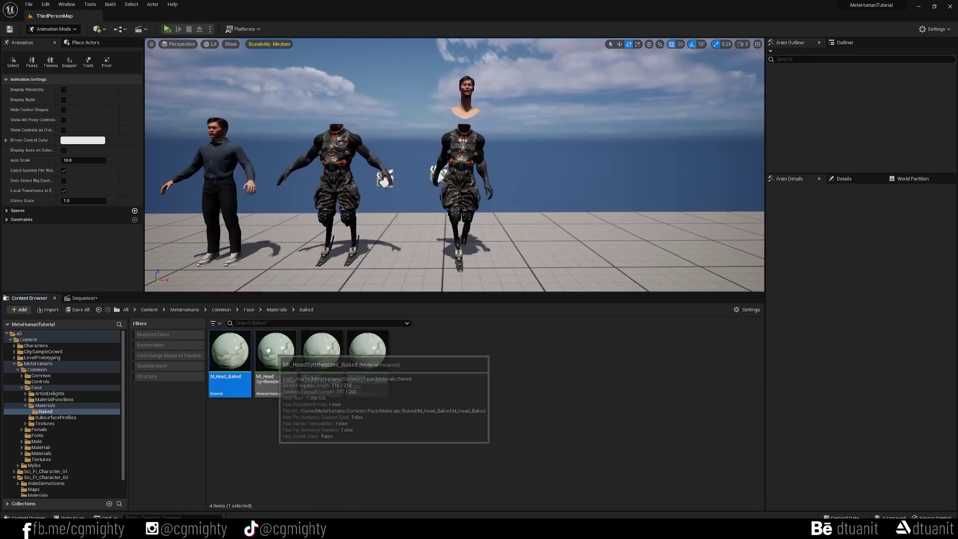
Duplicate the M_Head_Baked material in the Baked folder and name the copy M_Head_Baked_TrimCut1
right_click(235, 353)
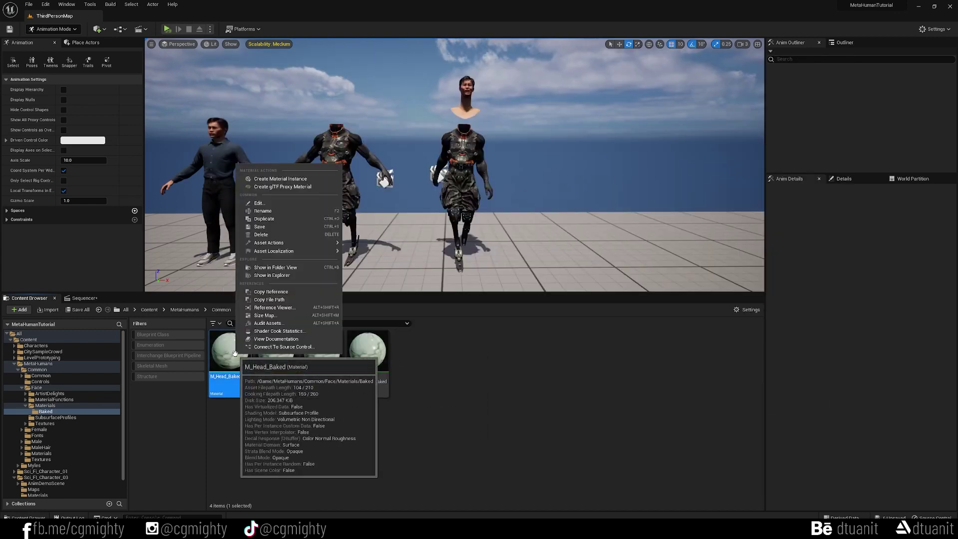
left_click(290, 219)
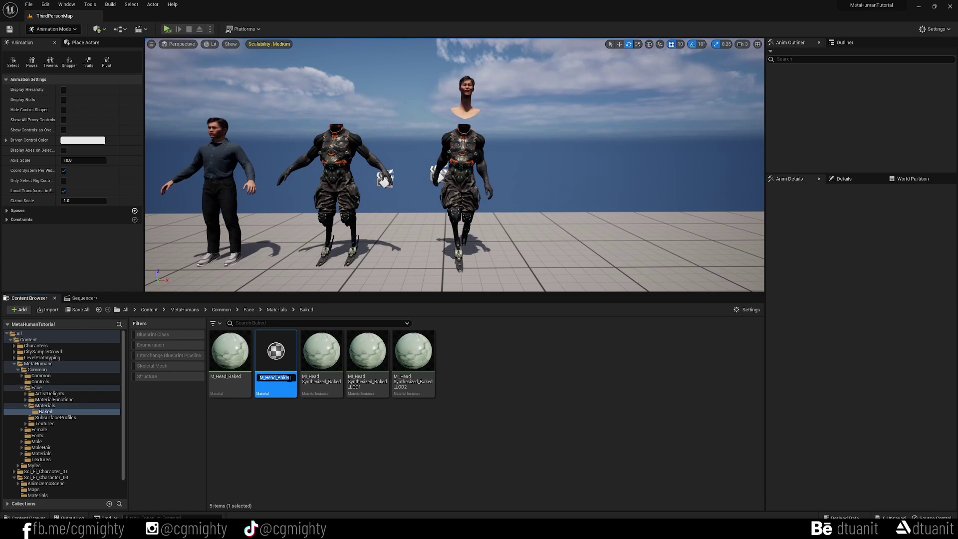
left_click(290, 378)
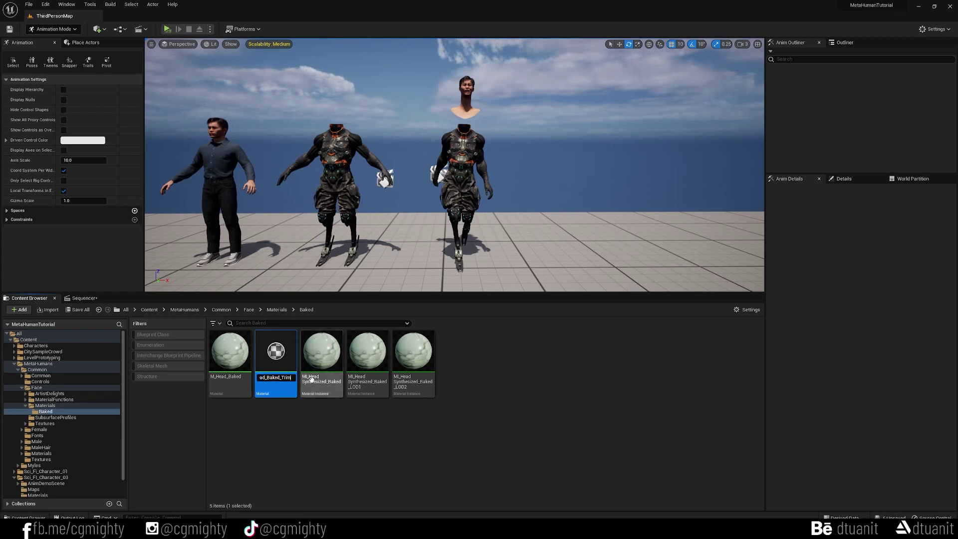
key("Return")
left_click(287, 425)
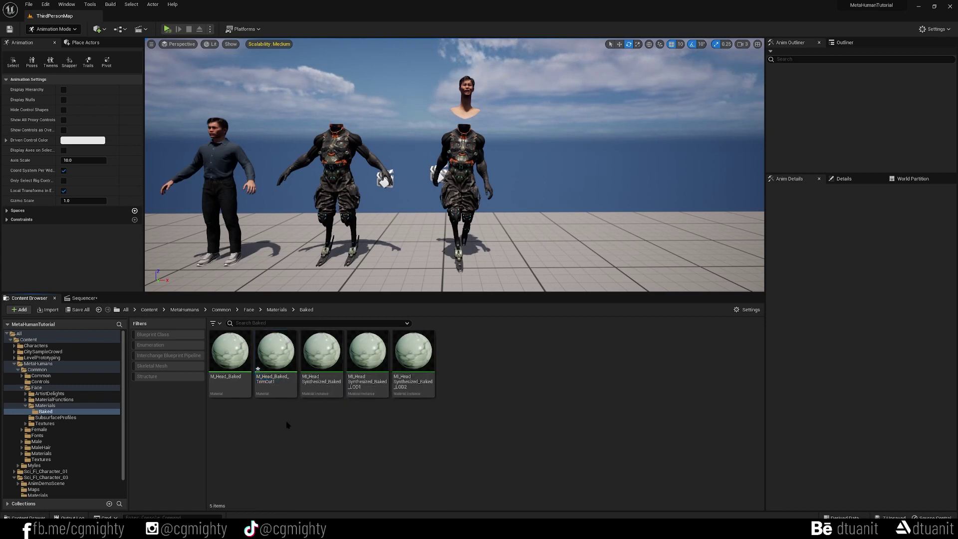
left_click(276, 359)
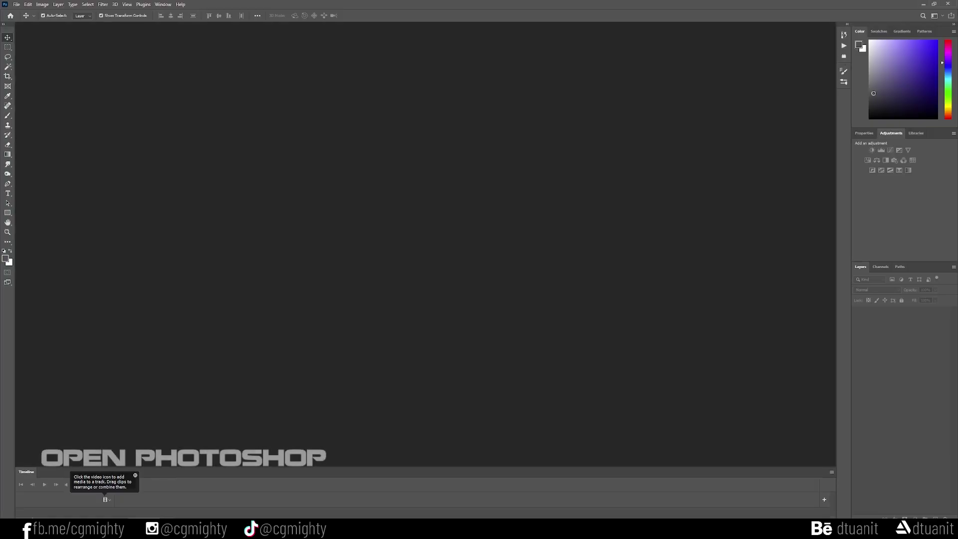
Switch to Photoshop and create a new 1000 × 1000 px RGB document with a white background
left_click(16, 5)
left_click(34, 14)
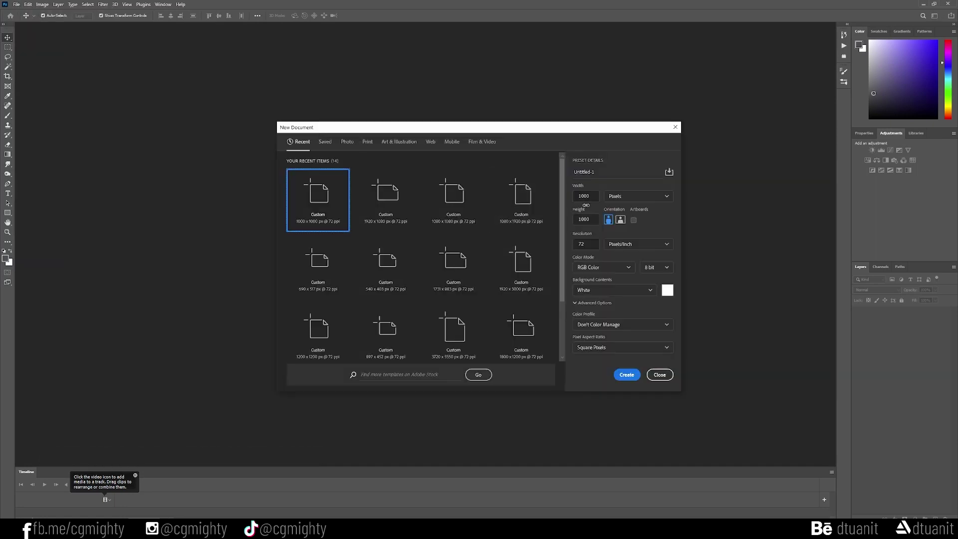
left_click(627, 378)
Add an empty layer, convert the locked background into a regular layer, and fill that bottom layer with black
left_click(937, 518)
double_click(891, 330)
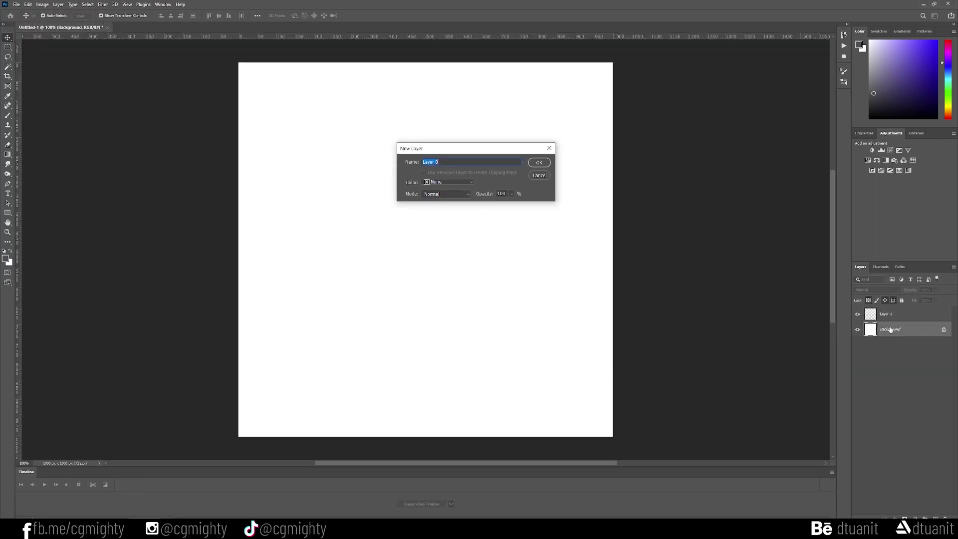
left_click(539, 163)
left_click(4, 251)
key("alt+BackSpace")
left_click(122, 254)
left_click(896, 319)
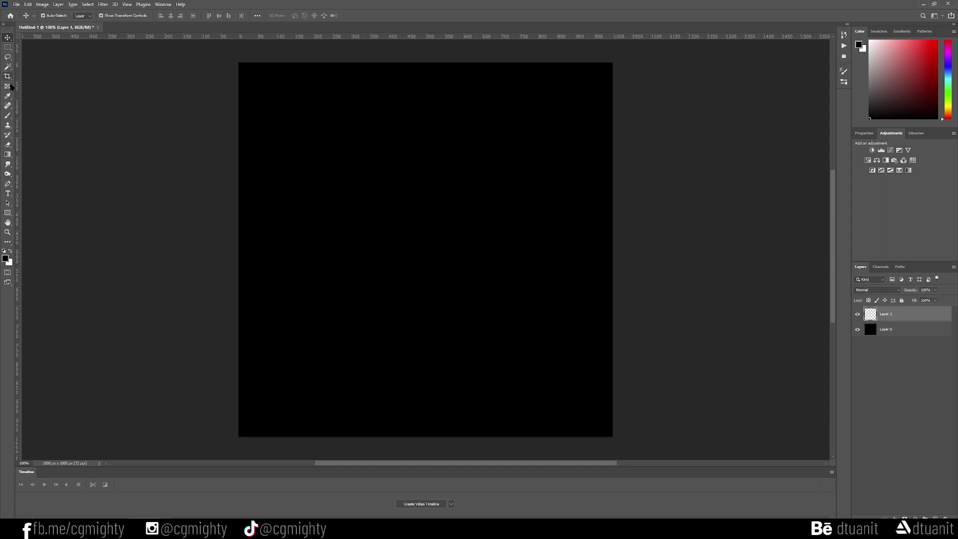
Create a 1000 × 1000 px rectangle shape above the black layer and fill it with white
key("u")
left_click(315, 137)
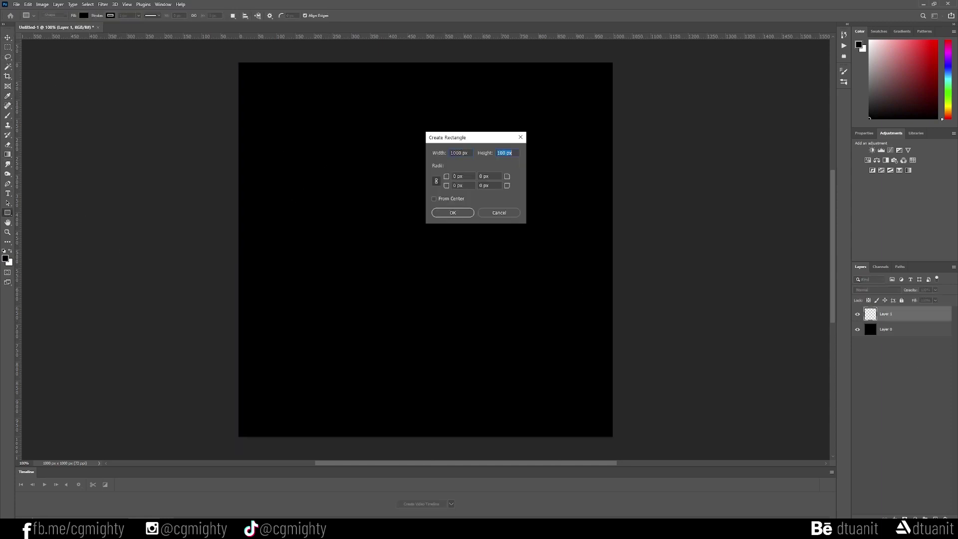
type("1000")
key("Return")
left_click(8, 38)
left_click(880, 212)
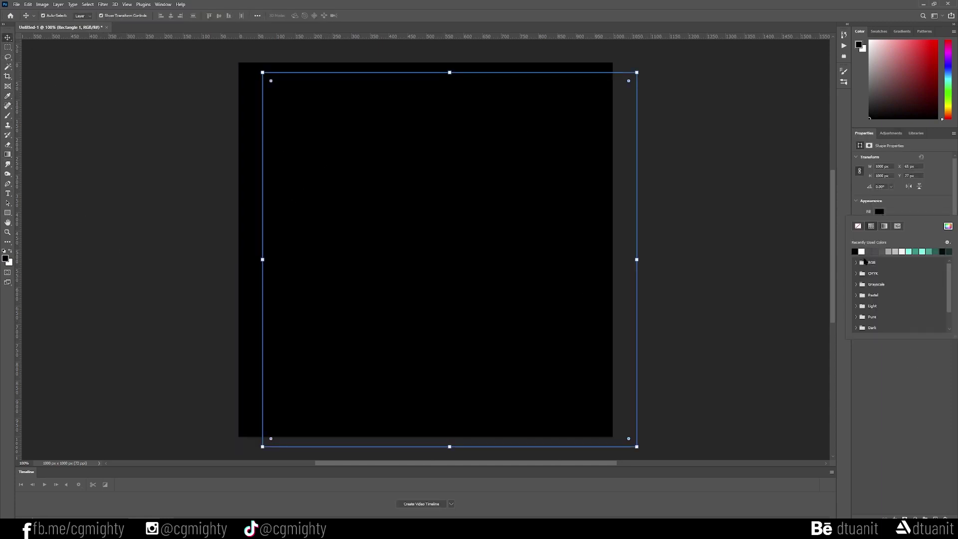
left_click(859, 250)
Move the white rectangle up to expose a black strip about 120 px high, and place guides at its lower edge and vertical centre
left_click_drag(421, 185, 412, 174)
left_click_drag(389, 232, 390, 188)
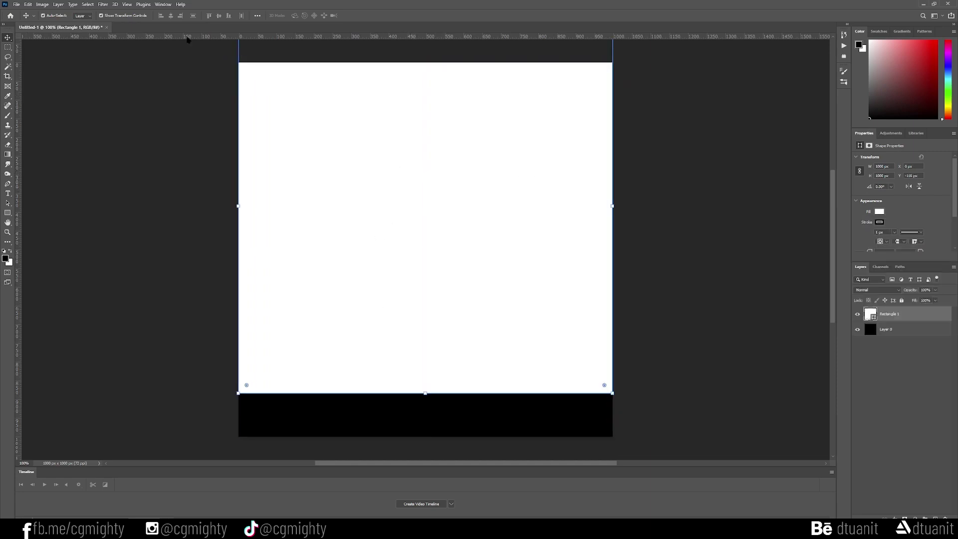
left_click_drag(186, 38, 196, 392)
left_click_drag(391, 306, 392, 304)
left_click_drag(143, 37, 143, 457)
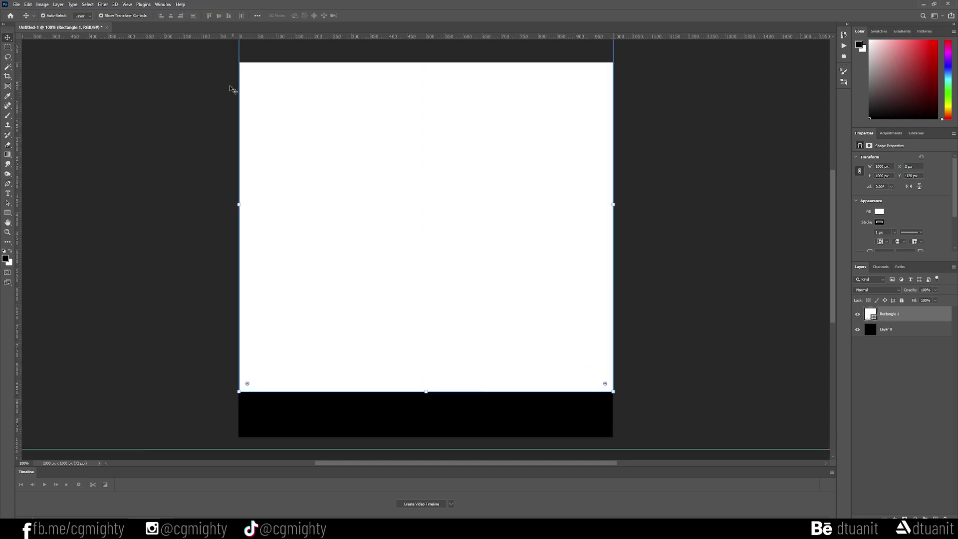
left_click_drag(262, 96, 427, 118)
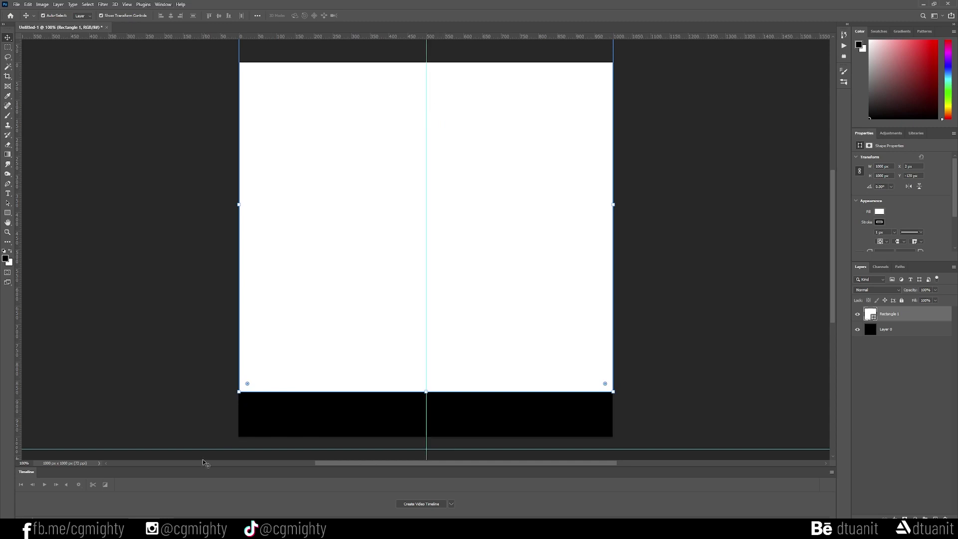
left_click_drag(202, 450, 216, 392)
left_click(115, 5)
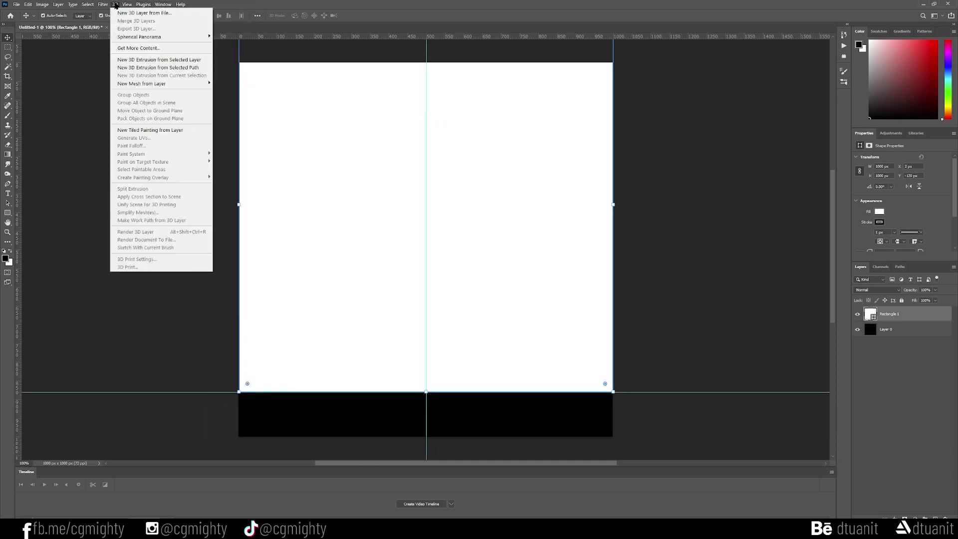
left_click(156, 207)
Add an anchor point at the middle of the rectangle's lower edge and raise both lower corners about 70 px to form a curve
left_click(13, 186)
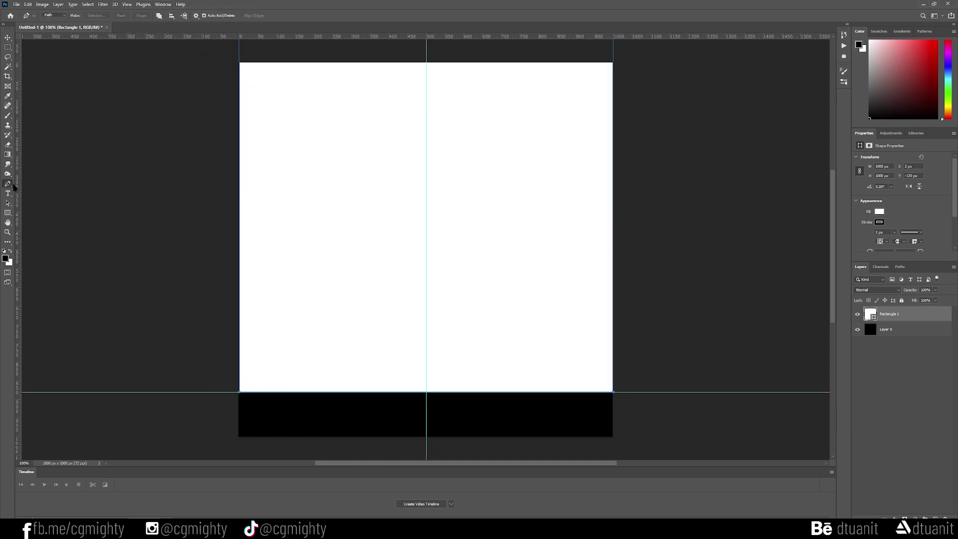
left_click(427, 392)
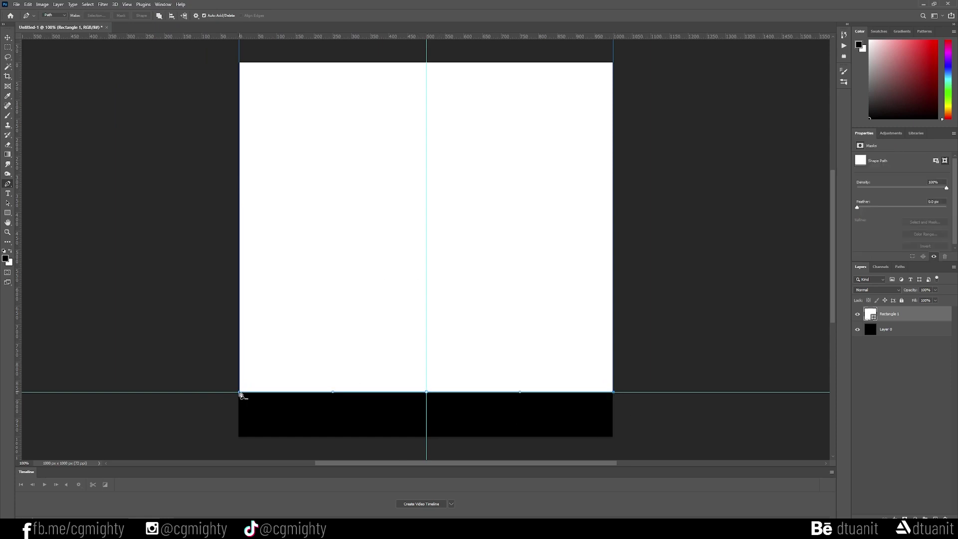
left_click_drag(240, 394, 241, 369, "ctrl")
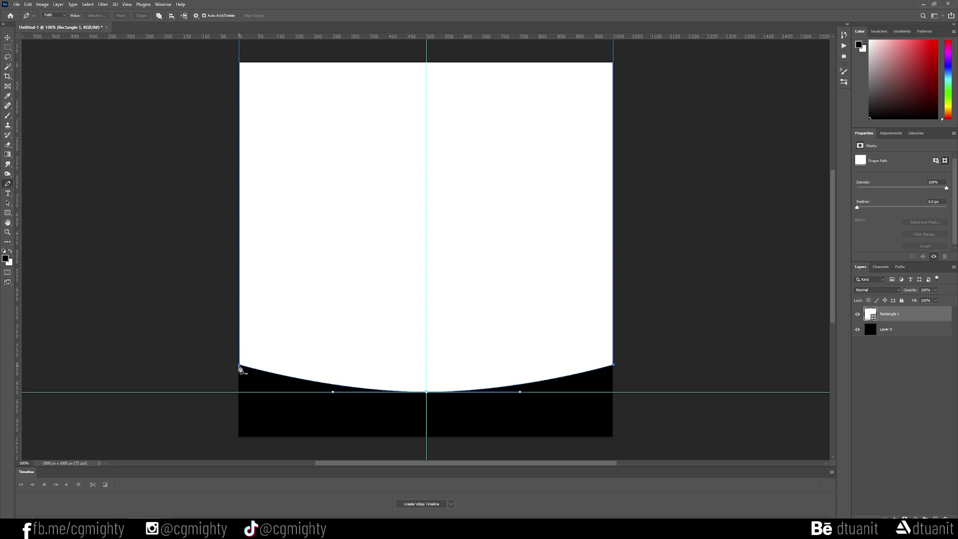
key("v")
Export the black-and-white matte image to Local Disk (D:) as Head_TrimCut_Matte
left_click(16, 4)
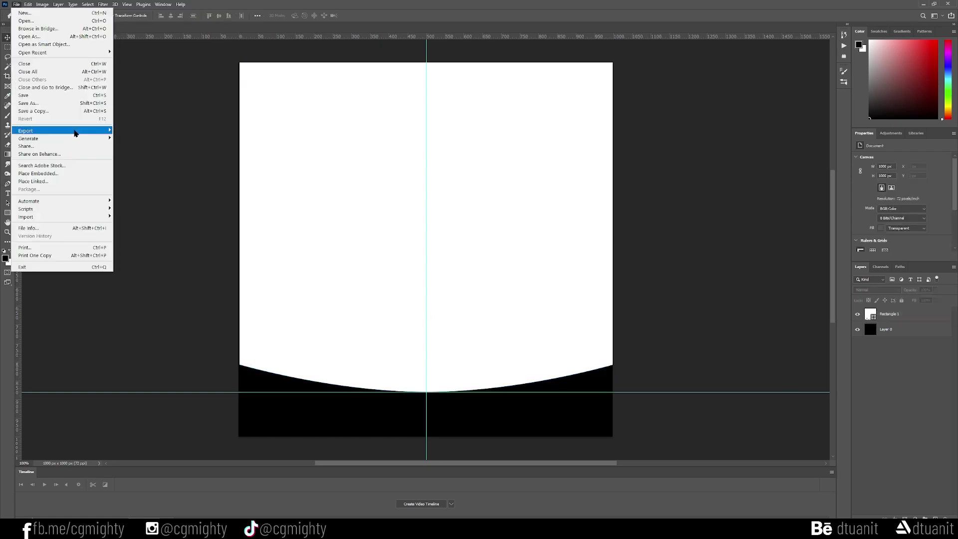
mouse_move(77, 132)
left_click(182, 132)
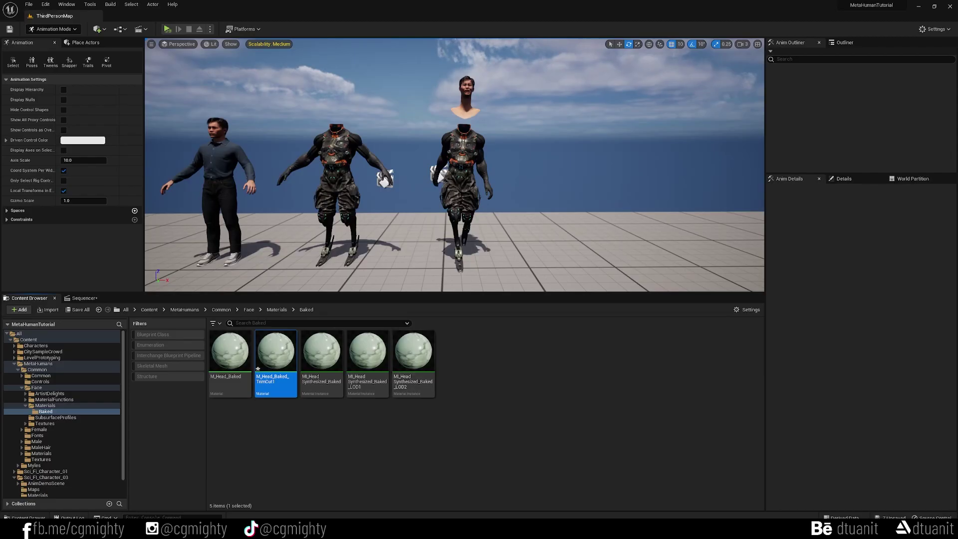
Switch back to Unreal Engine and import Head_TrimCut_Matte from Local Disk (D:) into the Baked materials folder
key("alt+Tab")
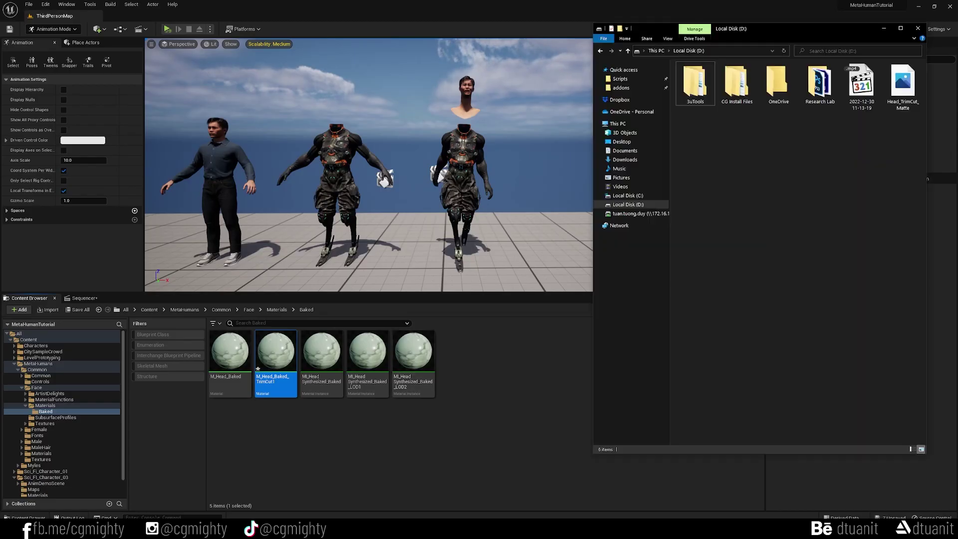
left_click_drag(749, 28, 658, 29)
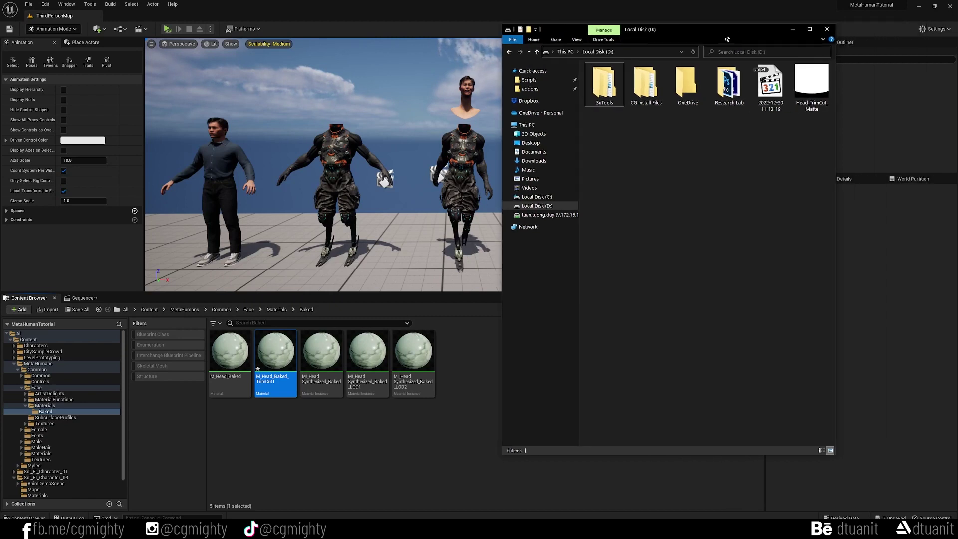
left_click(812, 87)
left_click_drag(820, 87, 478, 410)
left_click(416, 434)
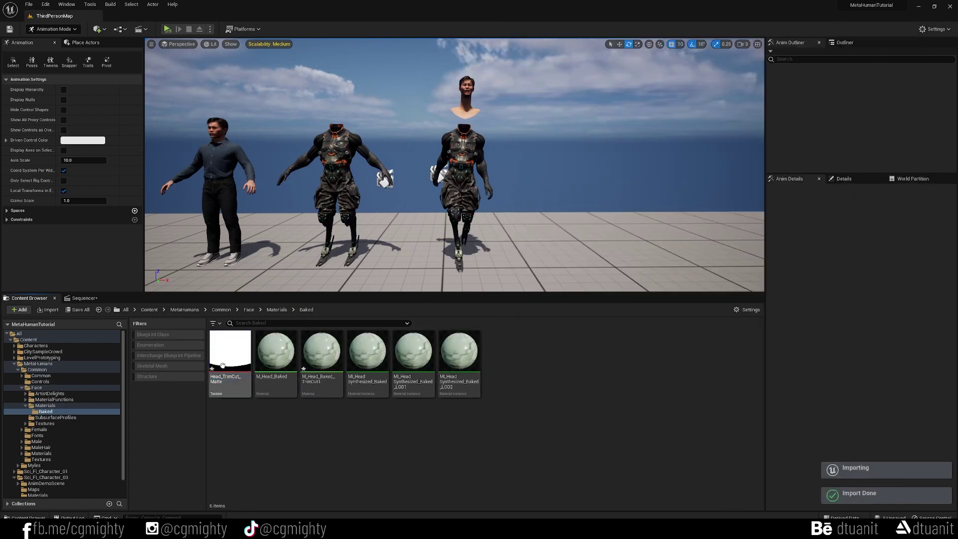
Open the MI_HeadSynthesized_Baked instance in the Baked folder and set its parent material to M_Head_Baked_TrimCut1
double_click(367, 352)
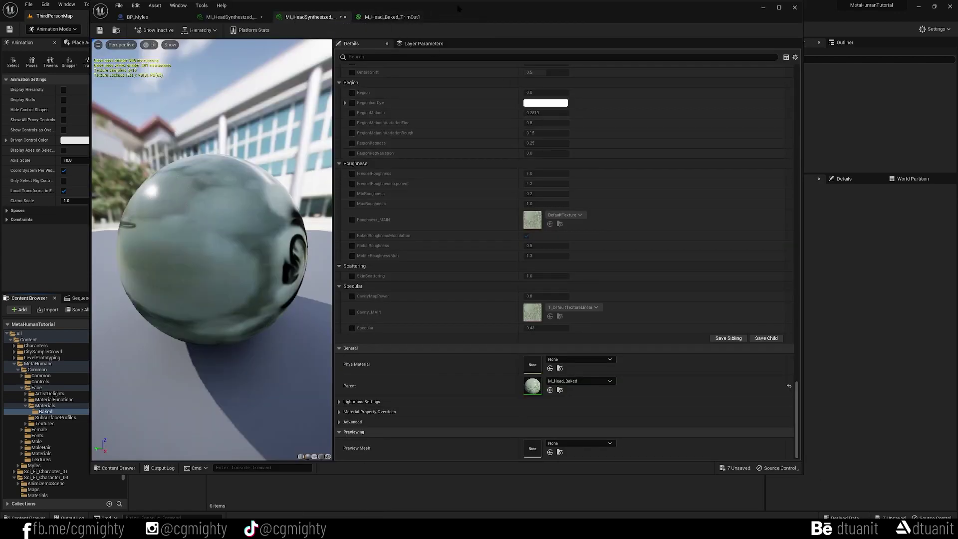
left_click(235, 16)
left_click(309, 16)
left_click_drag(802, 475, 534, 293)
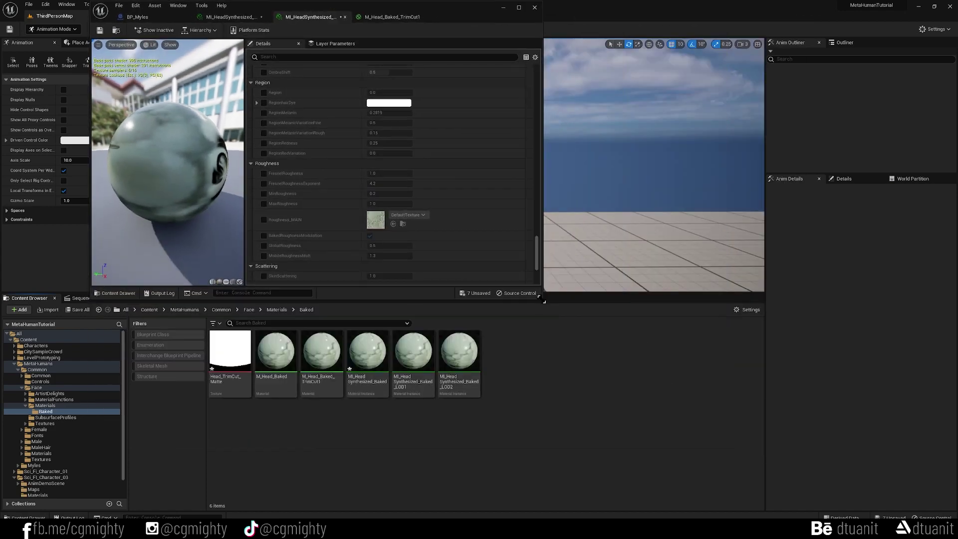
left_click_drag(447, 14, 793, 107)
scroll(733, 265, "down", 7)
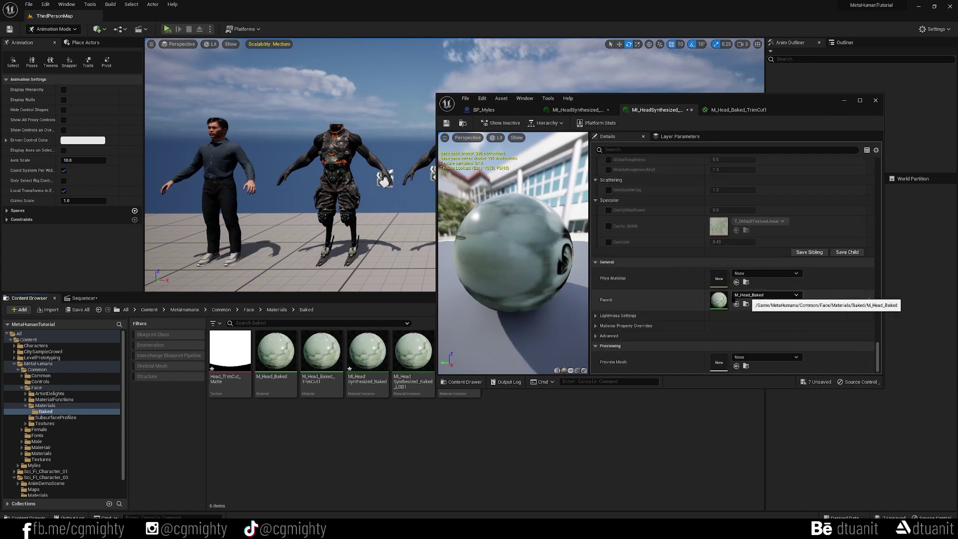
left_click_drag(322, 352, 775, 306)
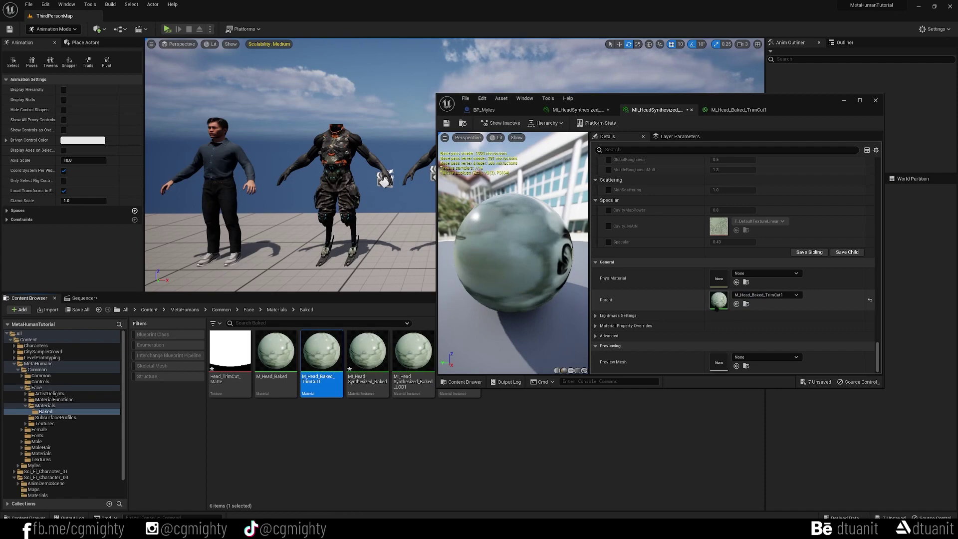
Open the M_Head_Baked_TrimCut1 material and set its blend mode to Masked
double_click(322, 352)
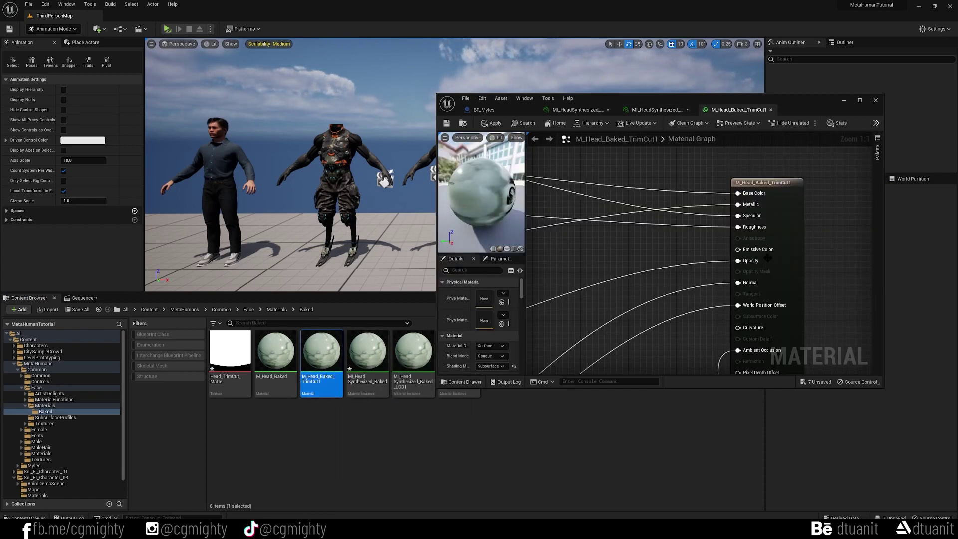
left_click(771, 257)
scroll(818, 265, "down", 1)
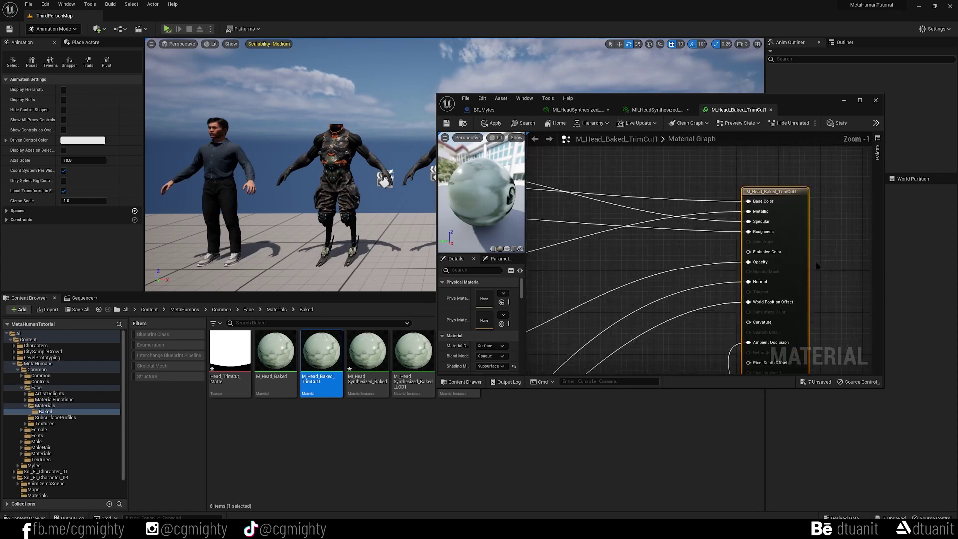
right_click_drag(819, 274, 785, 208)
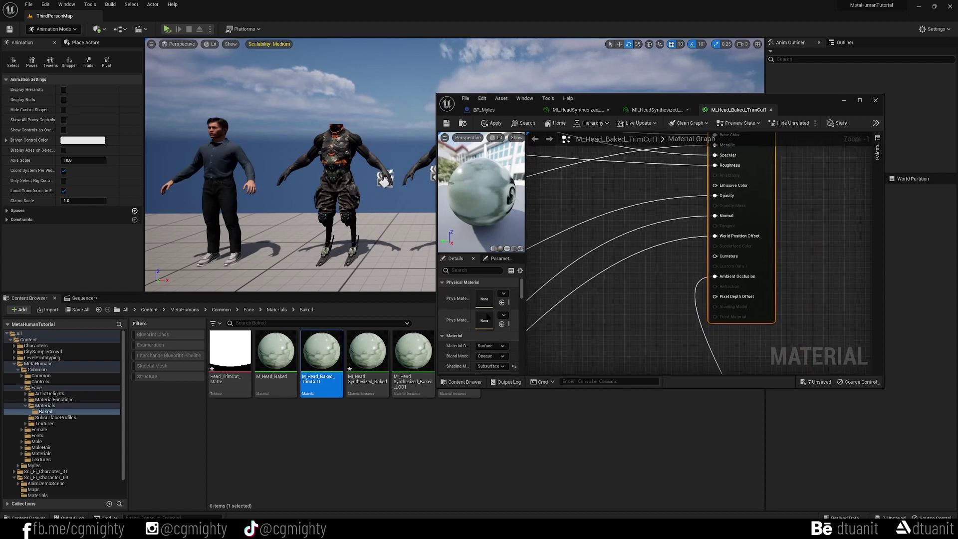
scroll(521, 299, "down", 5)
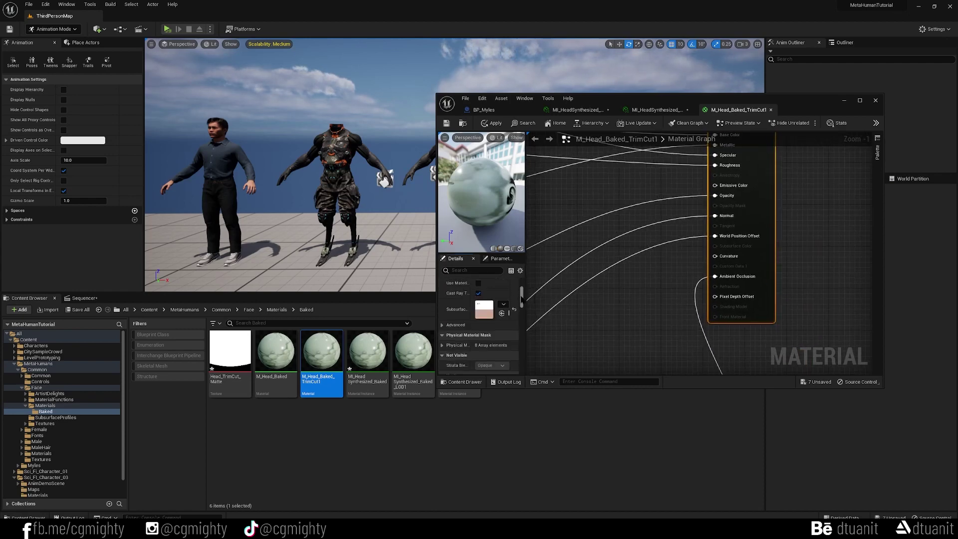
scroll(521, 299, "up", 3)
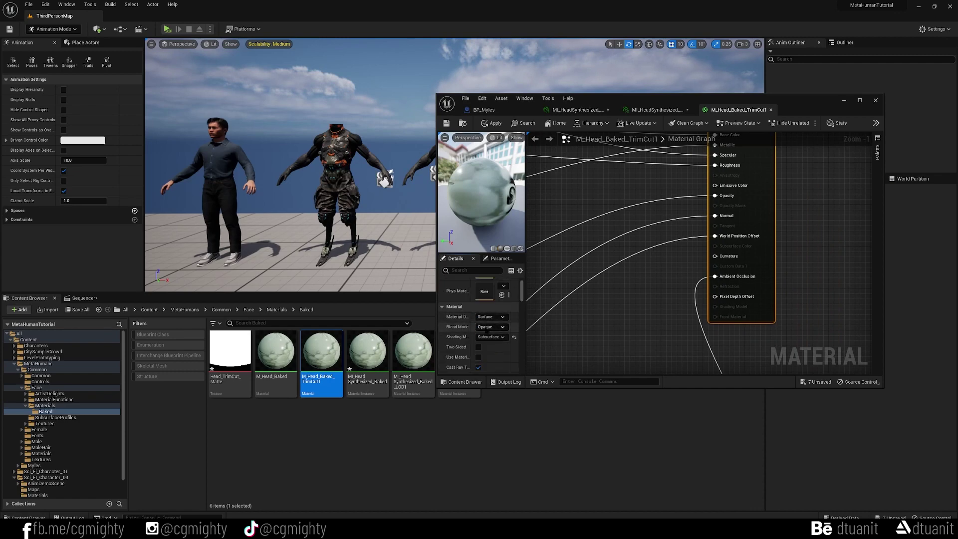
left_click(503, 327)
left_click(503, 341)
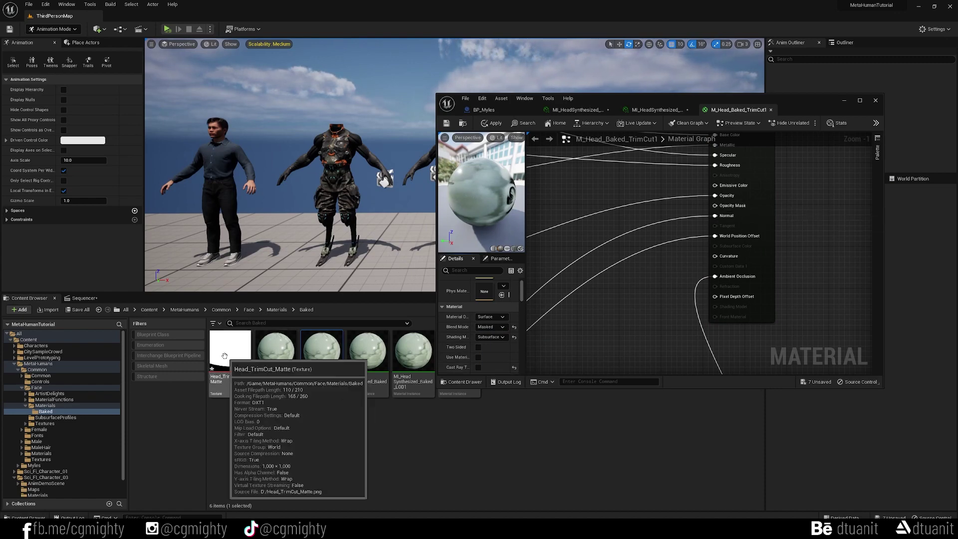
Add the Head_TrimCut_Matte texture to the material graph, connect its RGB output to Opacity Mask, and apply the changes
left_click_drag(230, 352, 709, 214)
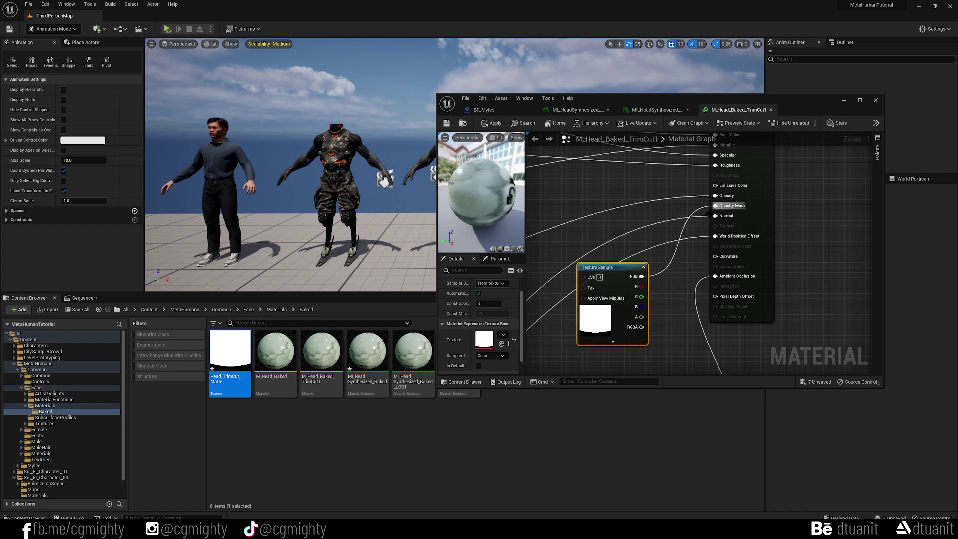
left_click(492, 125)
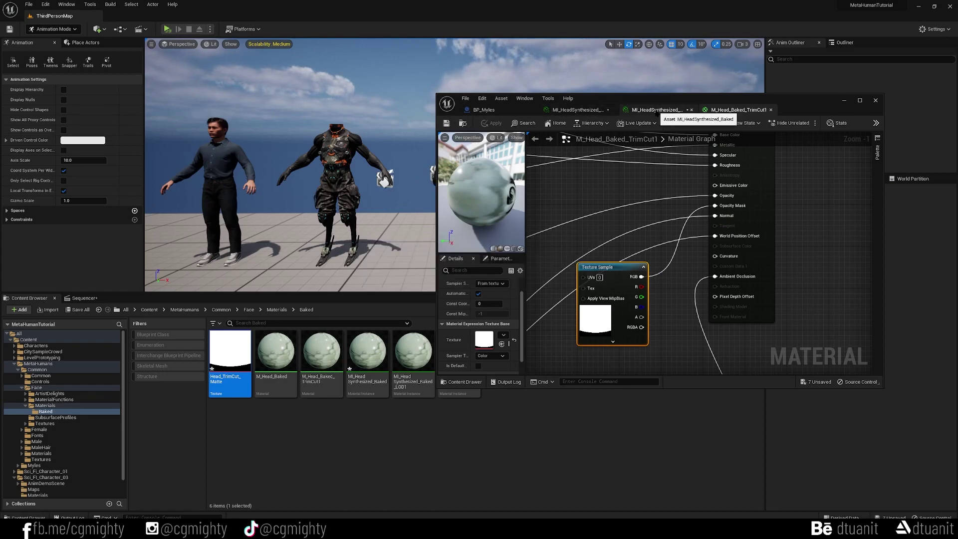
left_click(587, 111)
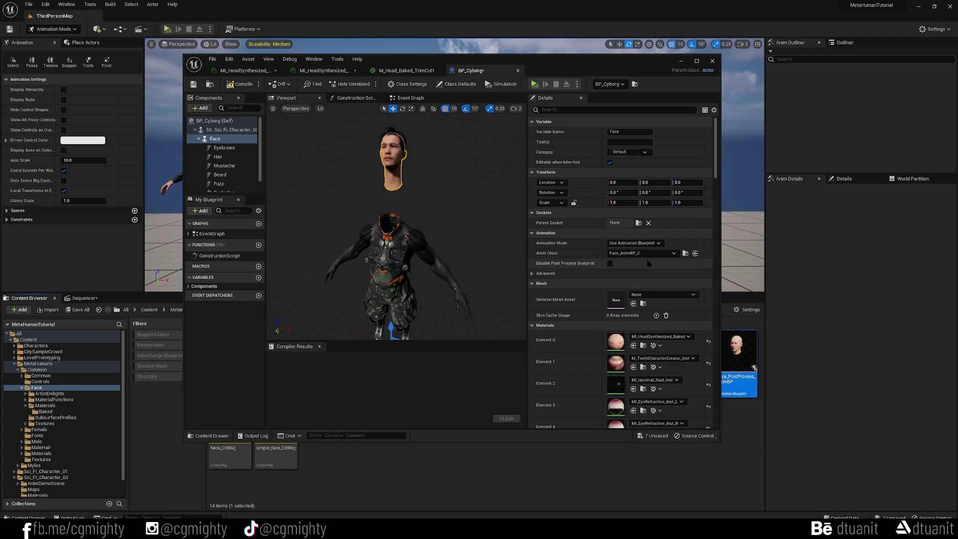
Locate the Face component's Face_AnimBP in the Content Browser and duplicate it in the Face folder
left_click(679, 250)
left_click_drag(657, 68, 648, 439)
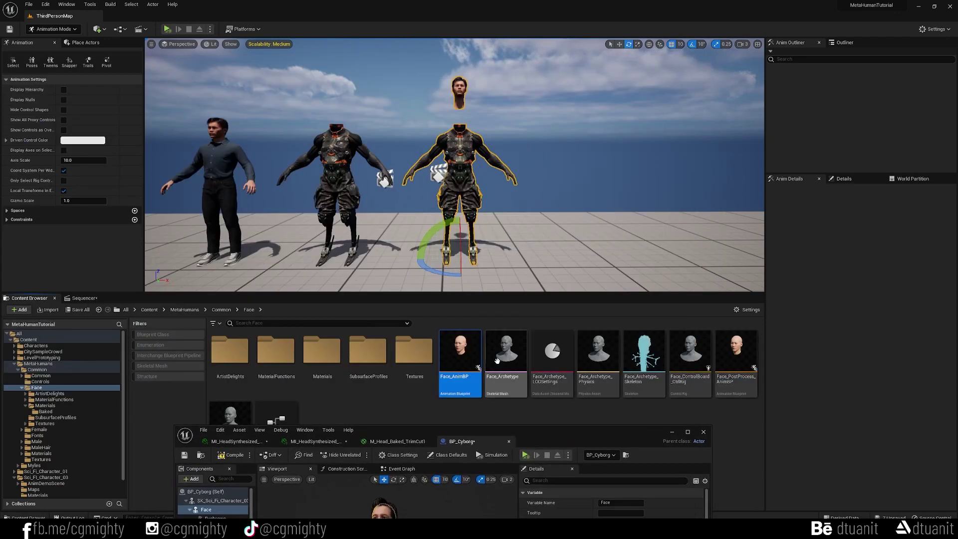
right_click(455, 350)
left_click(506, 216)
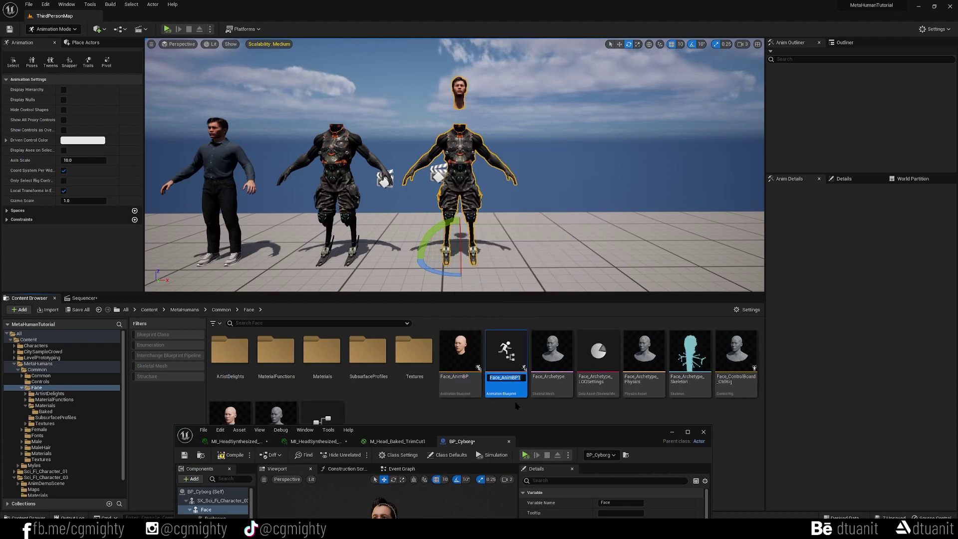
key("Return")
Assign Face_AnimBP1 as the anim class of the Face component in BP_Cyborg
left_click_drag(513, 436, 262, 45)
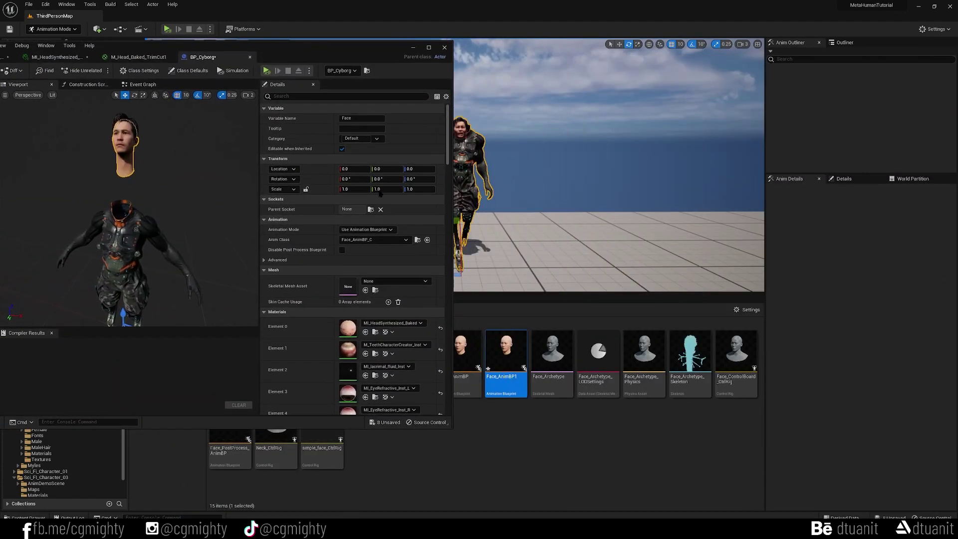
left_click(394, 242)
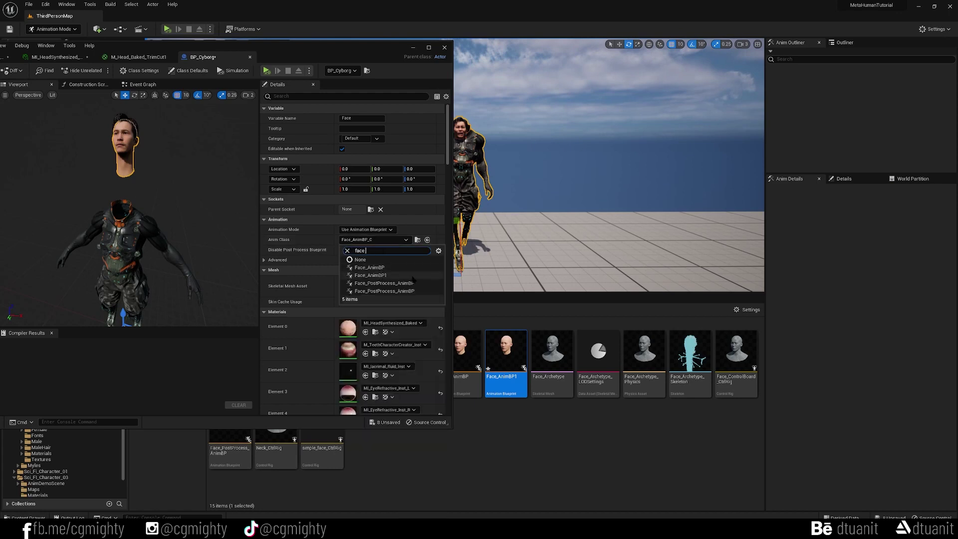
left_click(385, 276)
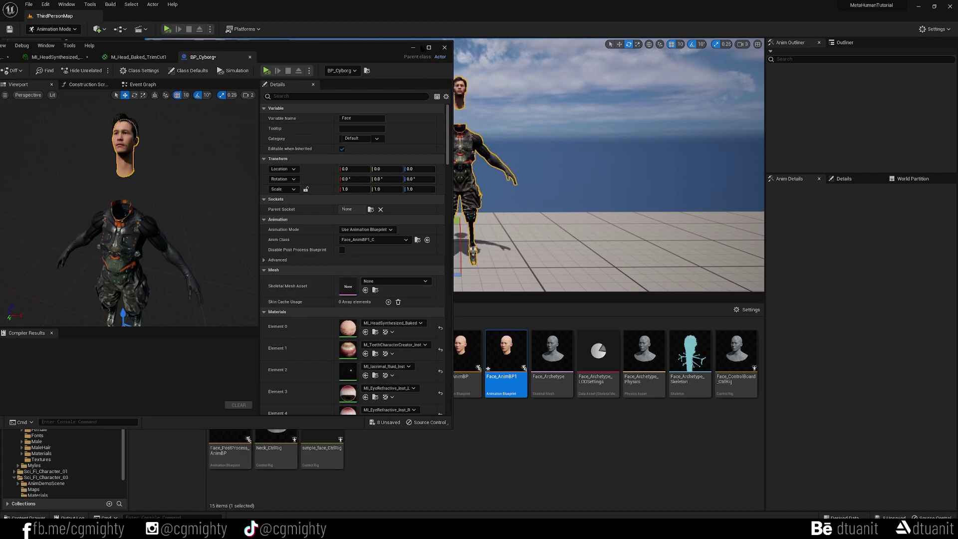
In Face_AnimBP1's AnimGraph, disable Use Attached Parent and enable Use Mesh Pose on the Cache Pose group's Copy Pose From Mesh node, and compile
left_click(414, 48)
double_click(505, 359)
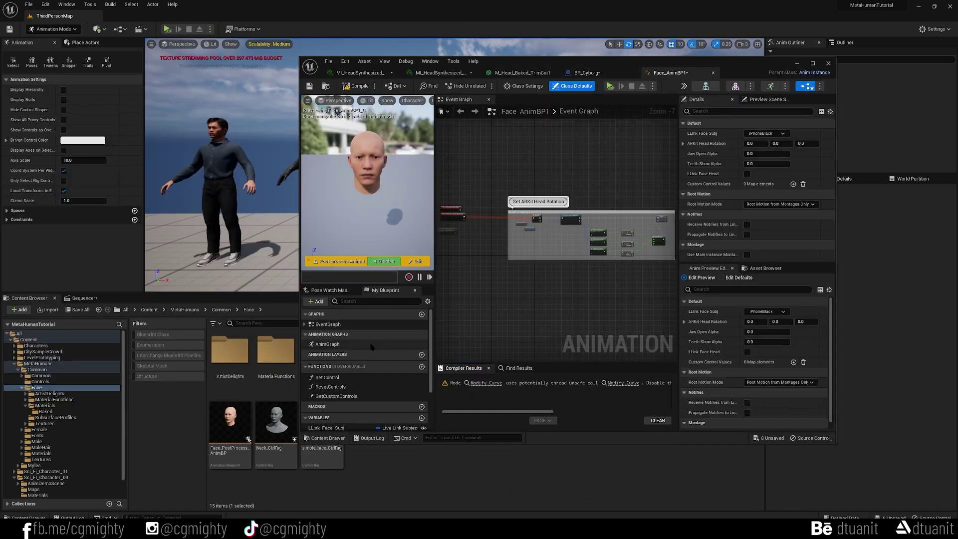
left_click(373, 344)
double_click(373, 345)
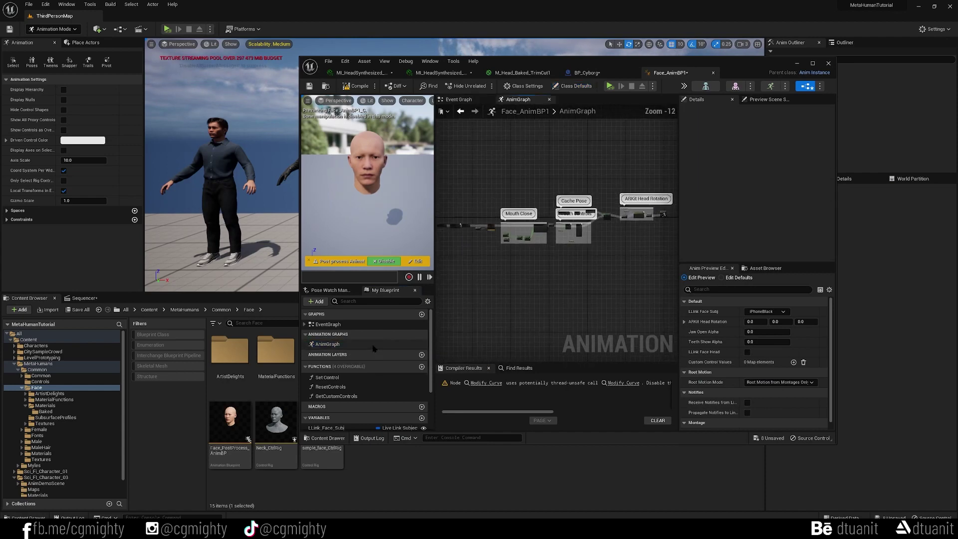
scroll(605, 204, "up", 7)
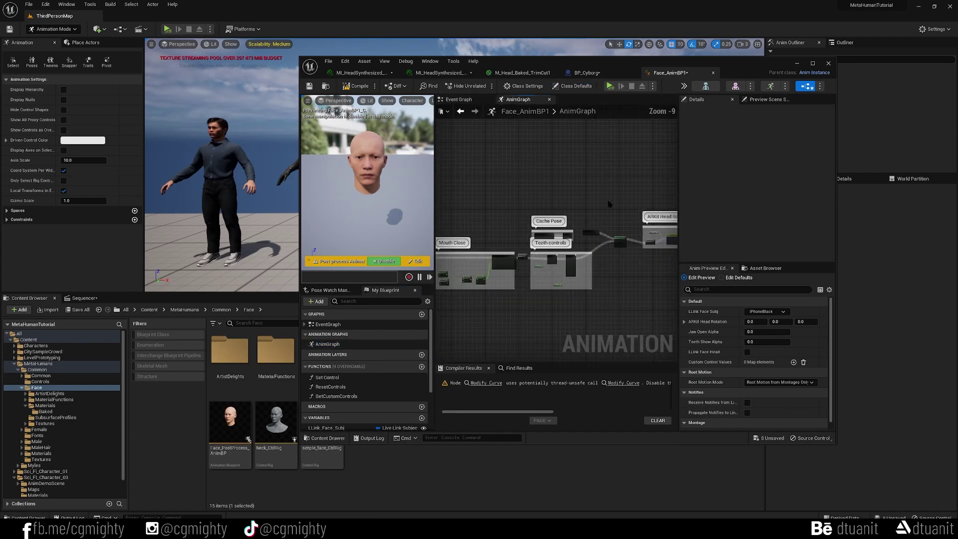
scroll(504, 243, "up", 5)
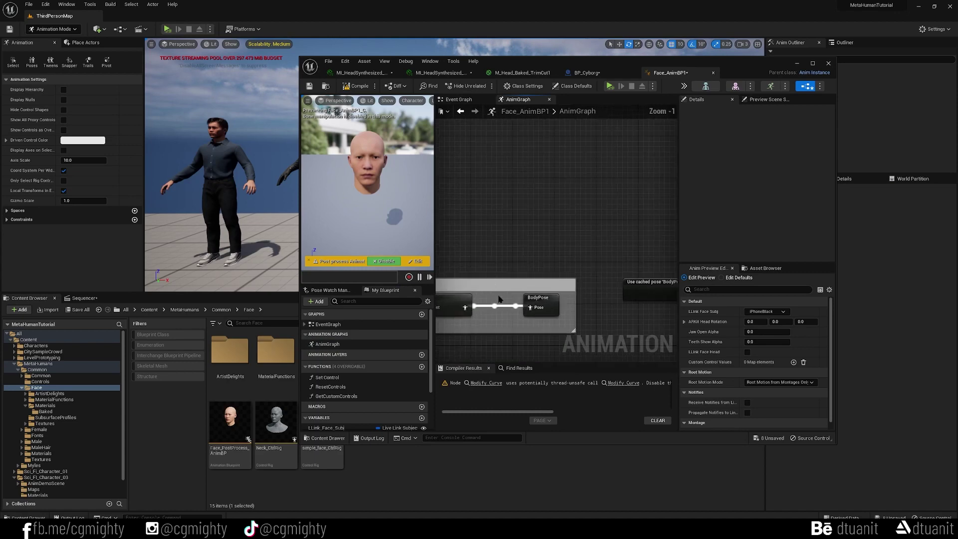
right_click_drag(600, 203, 622, 187)
left_click(532, 237)
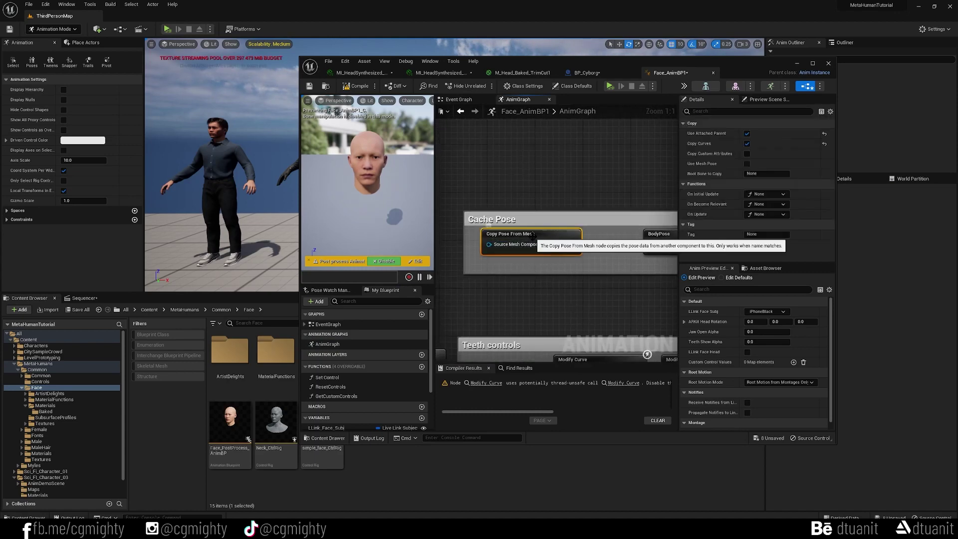
left_click(747, 133)
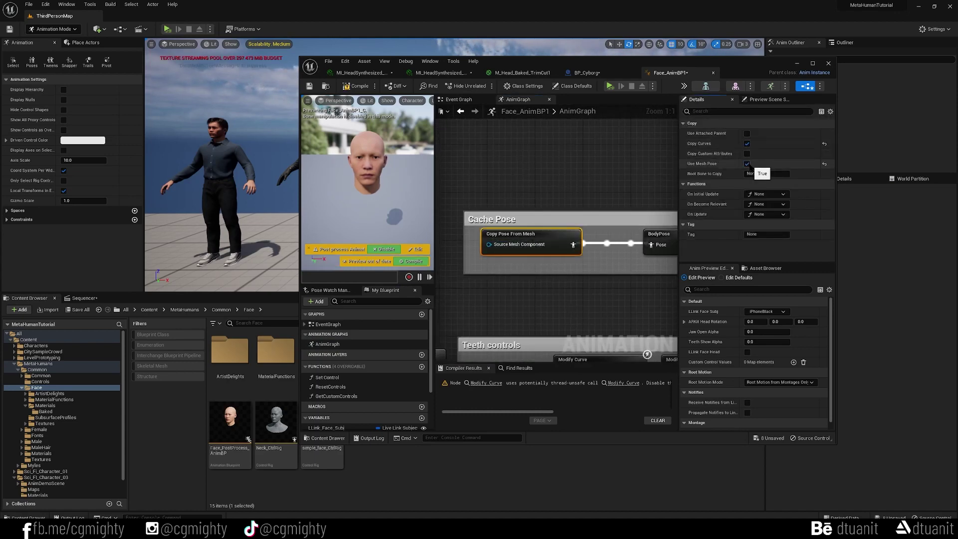
left_click(358, 85)
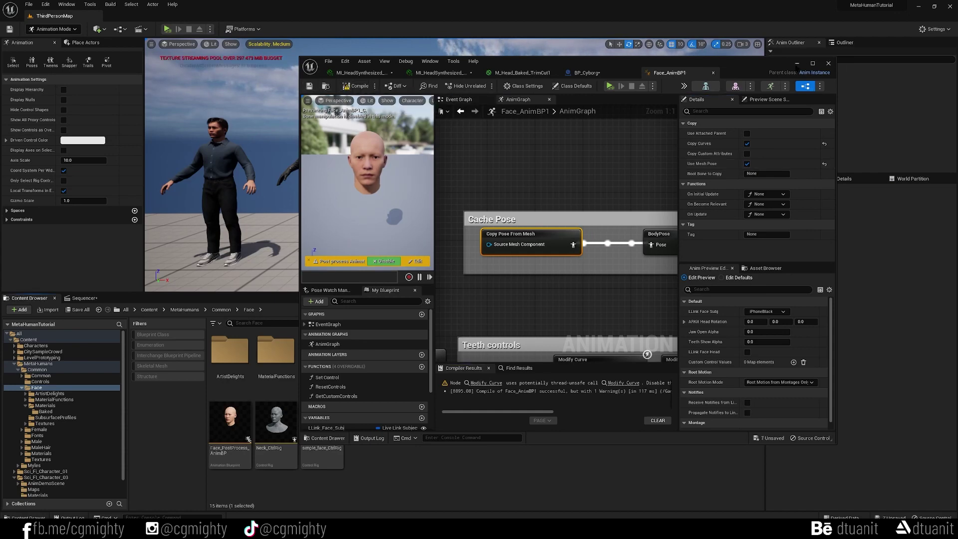
left_click(797, 64)
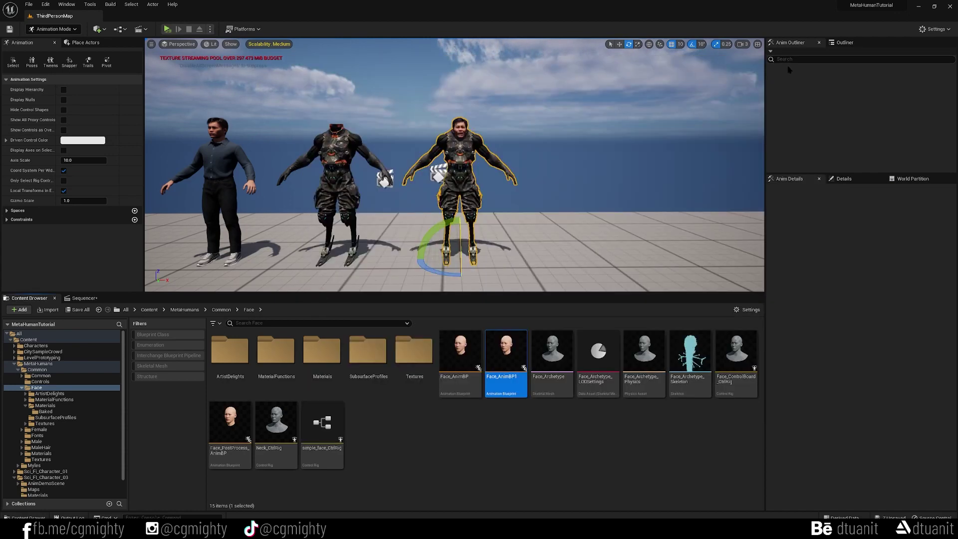
Return to BP_Cyborg and set the Face component's parent socket to head
double_click(506, 352)
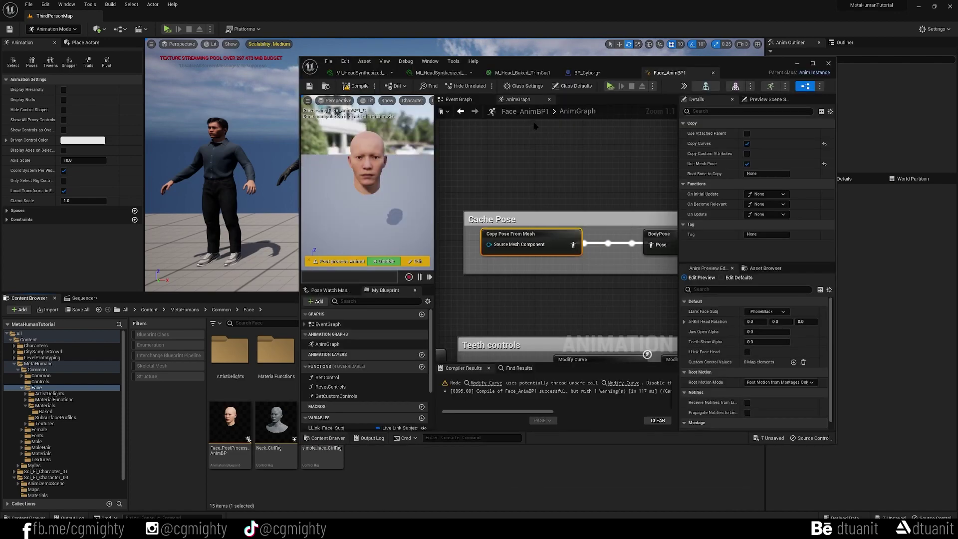
left_click(587, 73)
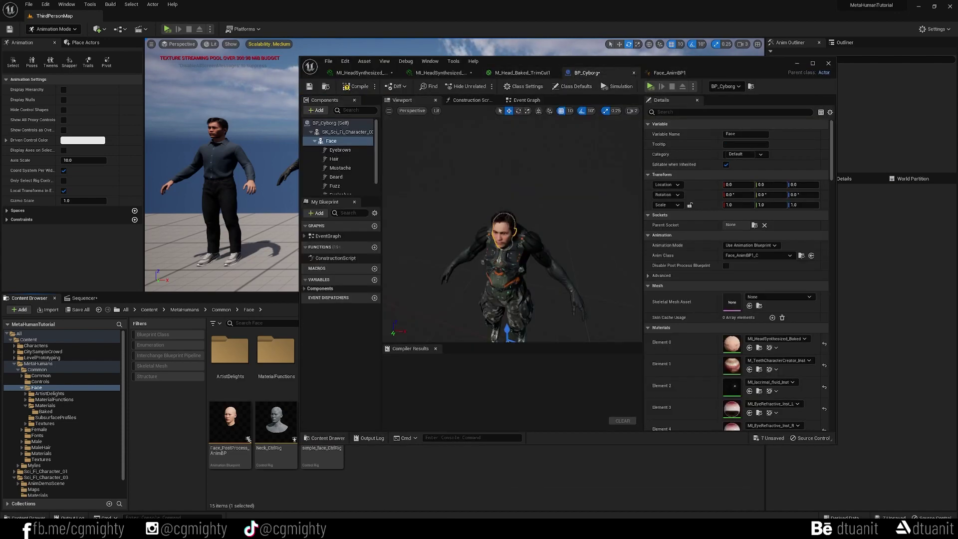
mouse_move(514, 224)
right_mouse_down()
mouse_move(515, 242)
mouse_move(515, 215)
right_mouse_up()
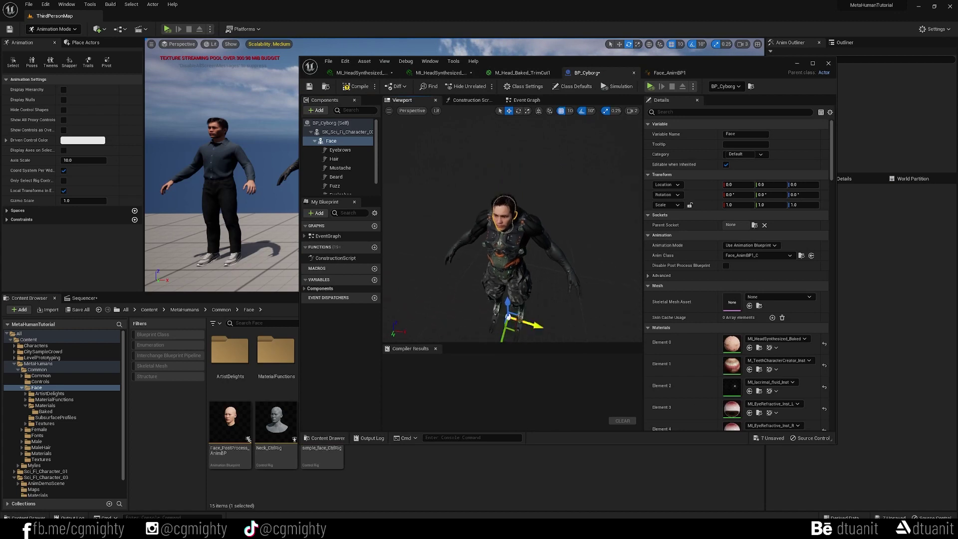
left_click(754, 225)
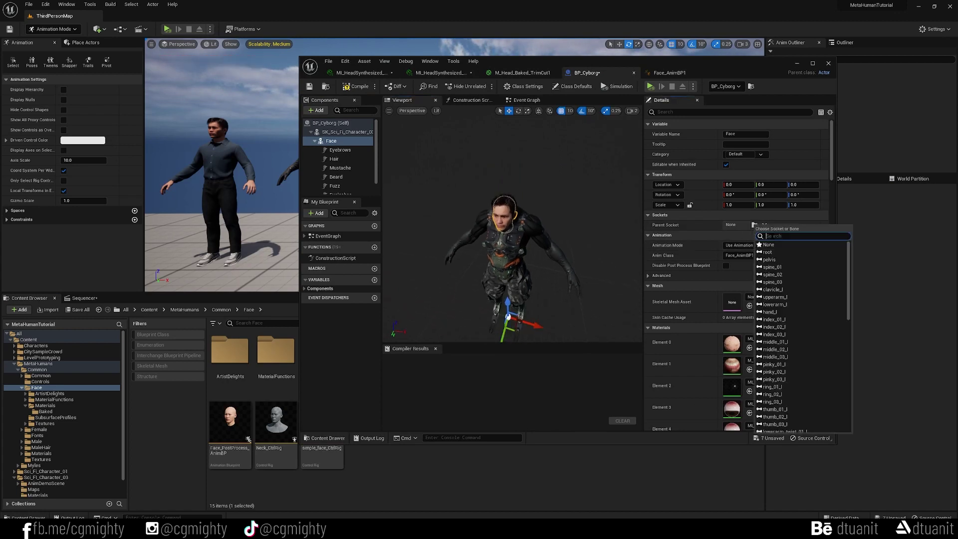
key("Return")
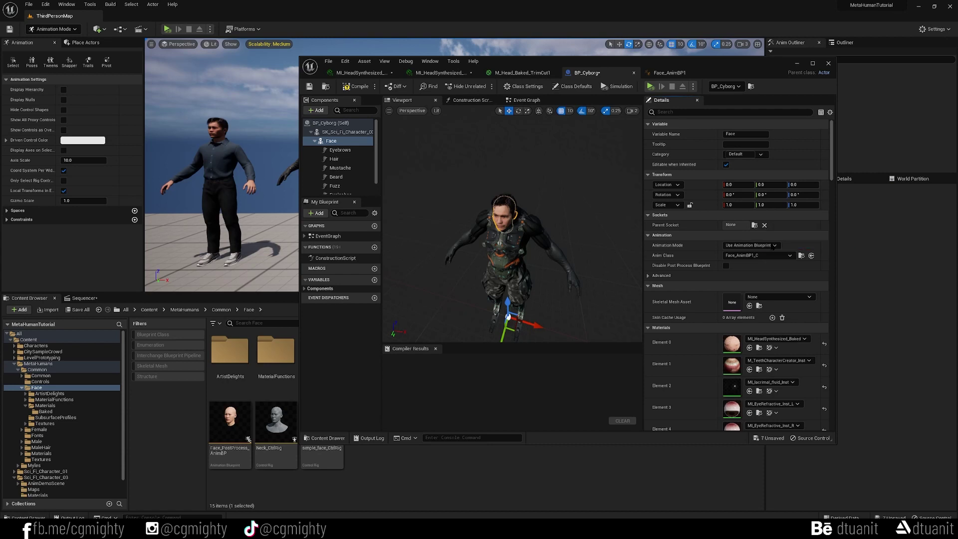
right_click_drag(514, 224, 519, 220)
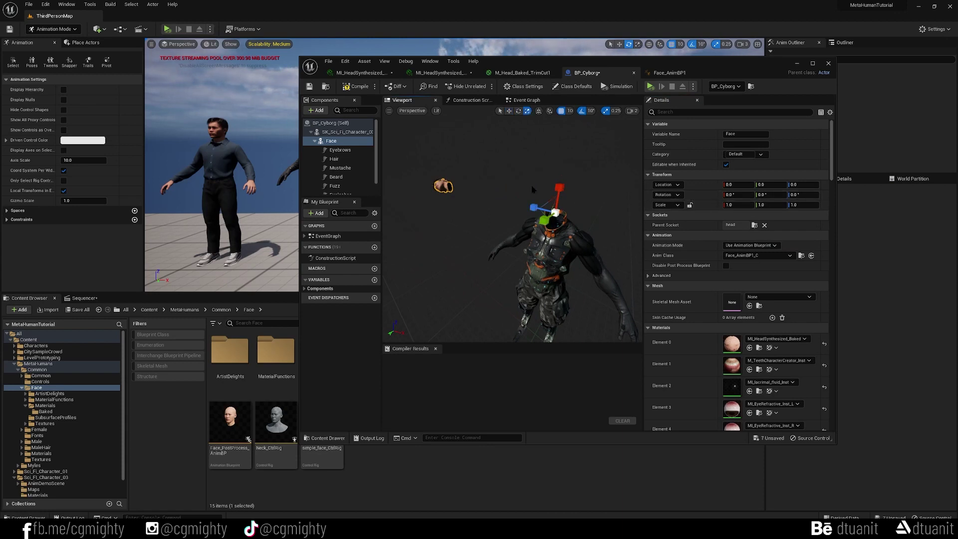
Rotate the Face component to -90 degrees on its Y axis
key("e")
left_click_drag(570, 172, 574, 165)
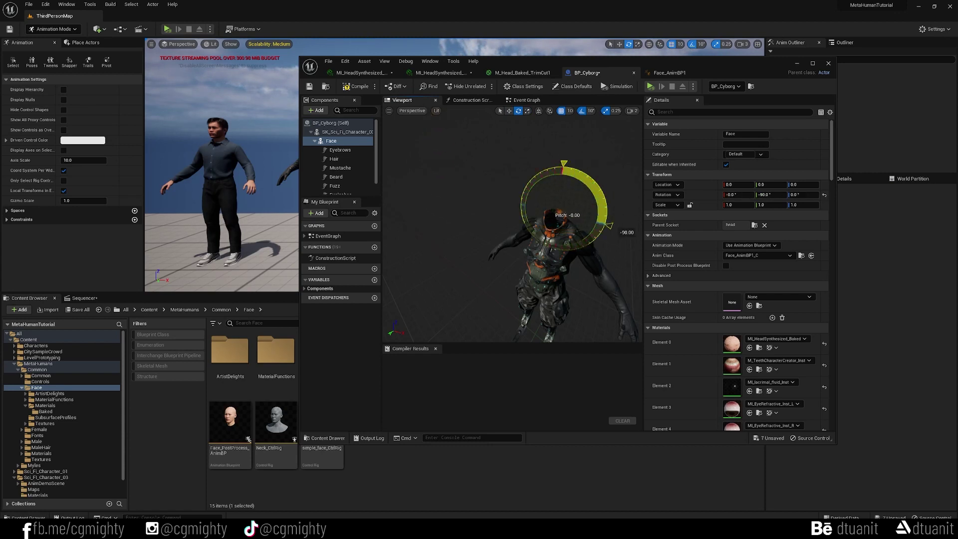
left_click_drag(579, 175, 579, 175)
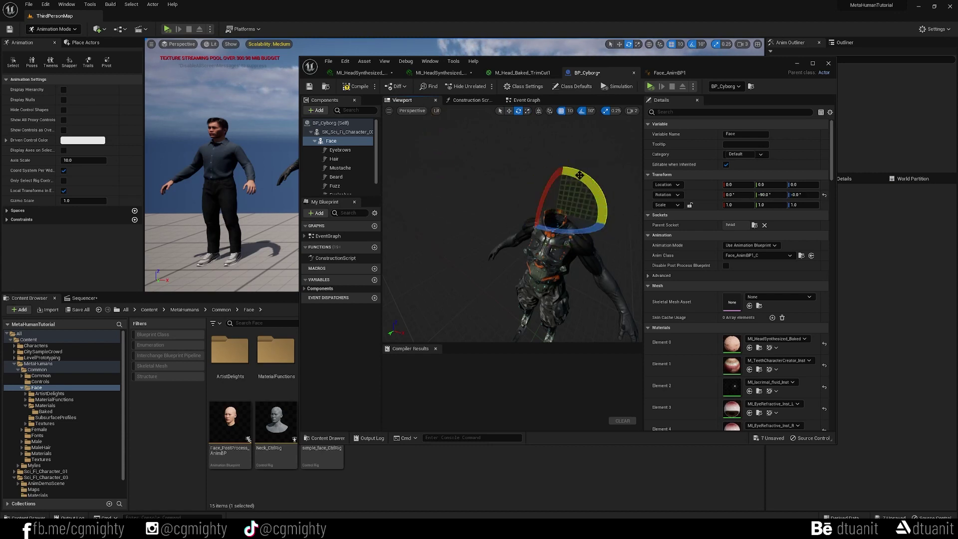
Move the Face component down along its X axis onto the cyborg's neck and check the fit from the front and side
right_click_drag(473, 158, 512, 153)
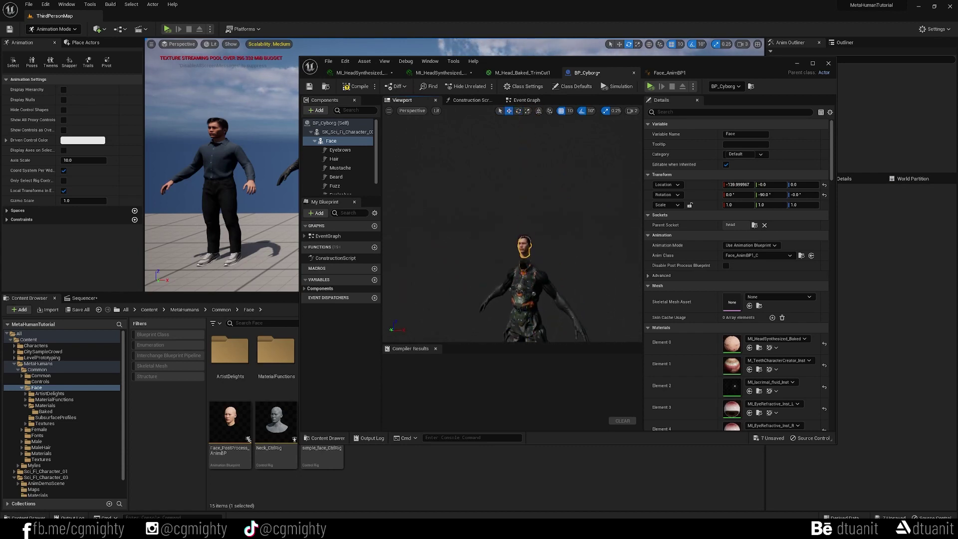
right_click_drag(519, 300, 519, 324)
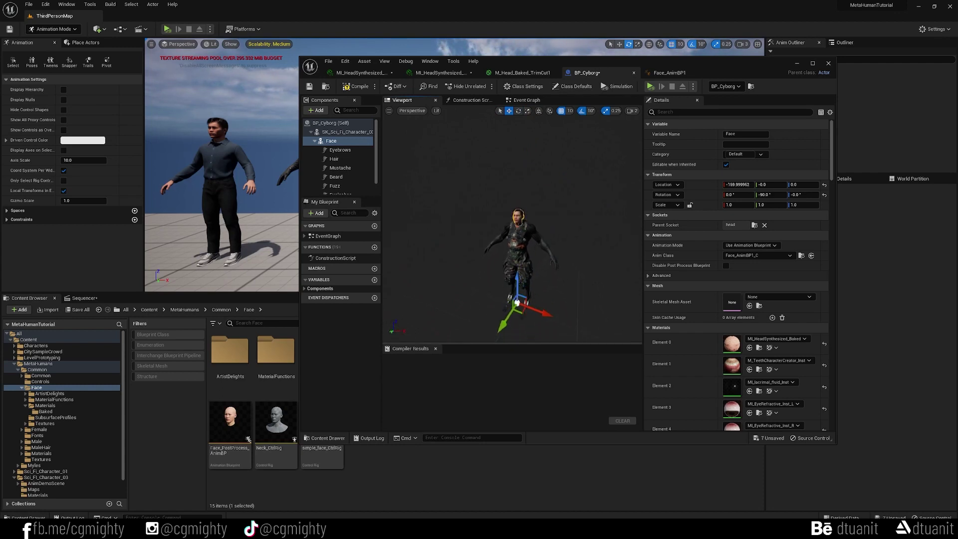
scroll(517, 227, "up", 10)
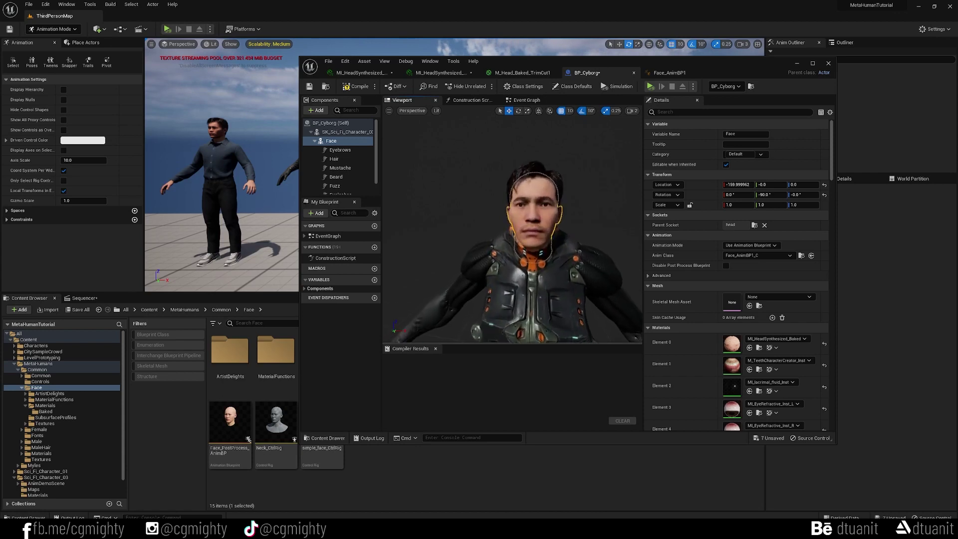
left_click_drag(517, 227, 444, 228, "alt")
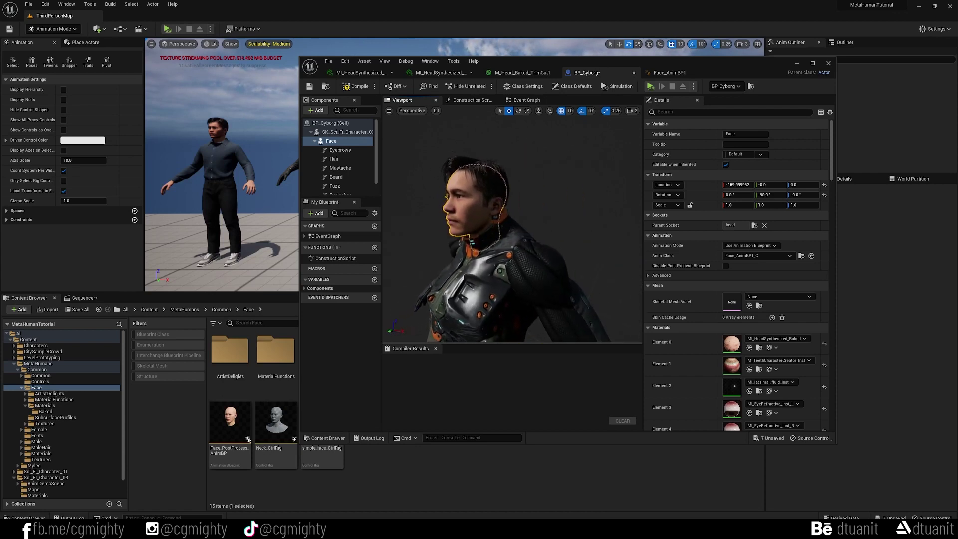
right_click_drag(536, 265, 579, 287)
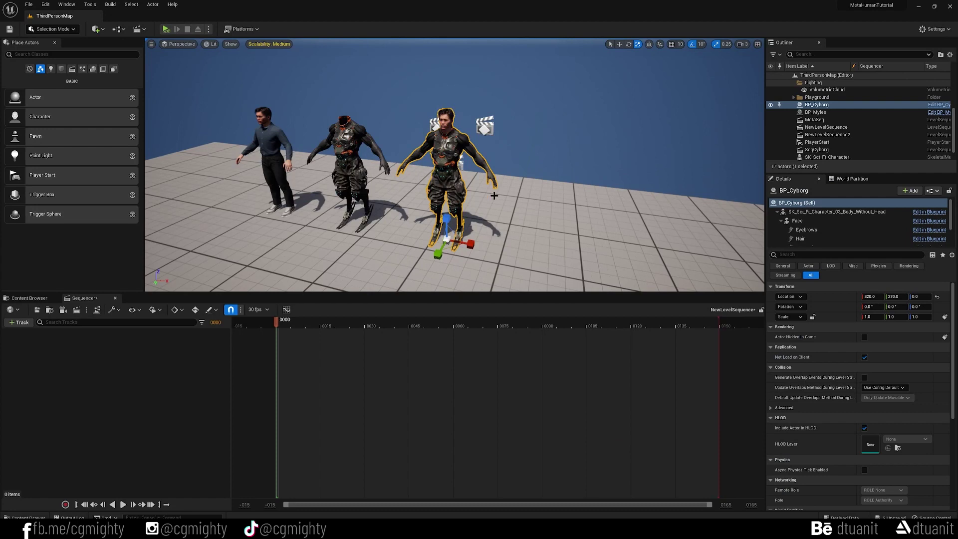
Add the BP_Cyborg actor to the level sequence and frame its upper body in the viewport
left_click(18, 323)
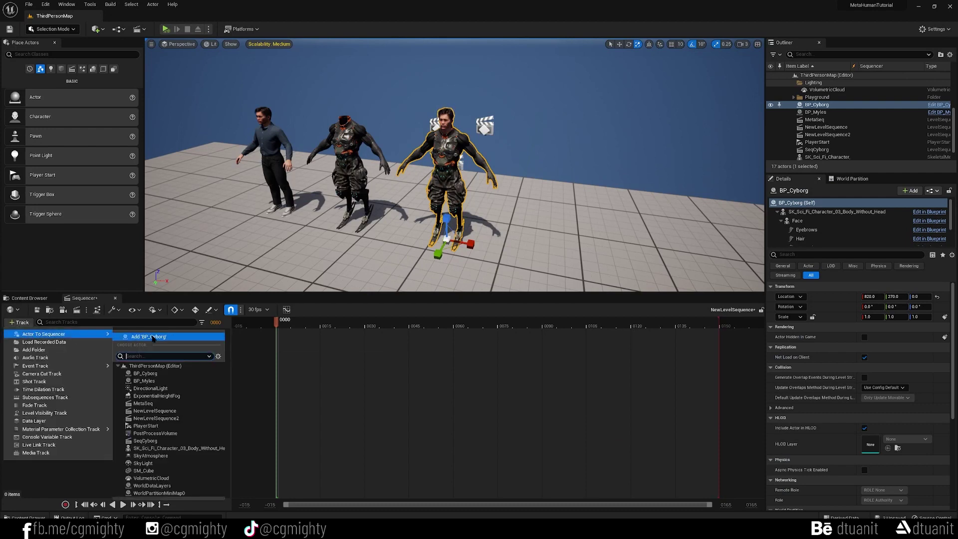
key("Escape")
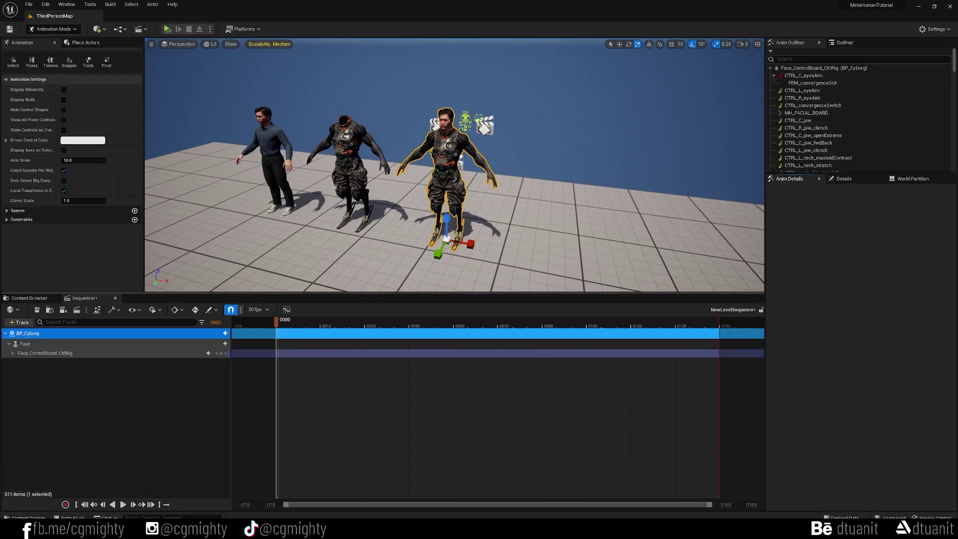
scroll(463, 181, "up", 5)
scroll(454, 165, "down", 3)
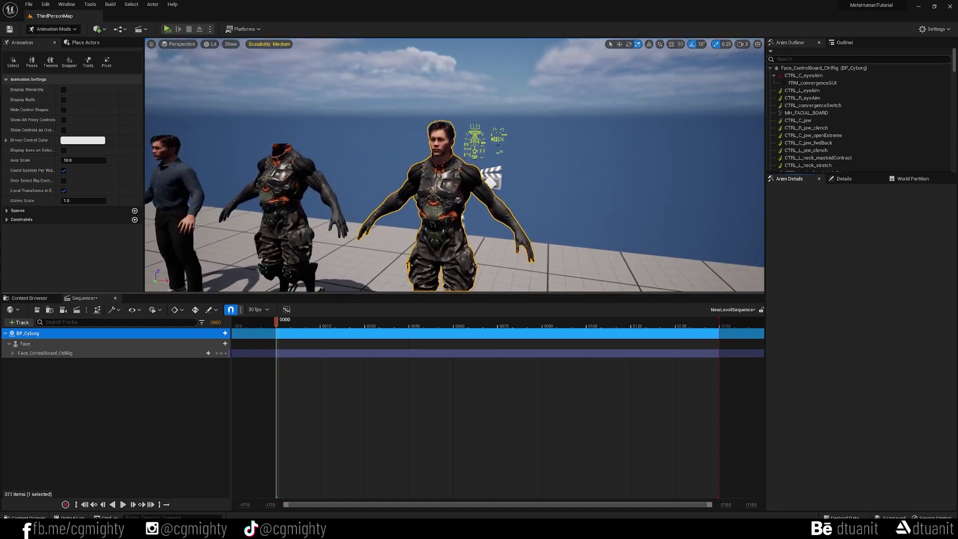
scroll(454, 165, "up", 2)
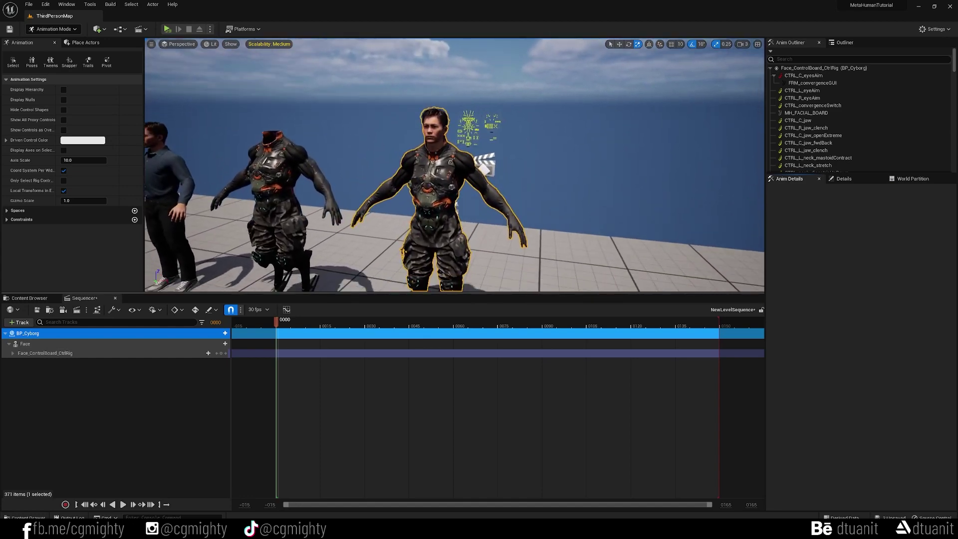
Delete the Face_ControlBoard_CtrlRig track from the Face component in the sequence
left_click(140, 353)
right_click(140, 355)
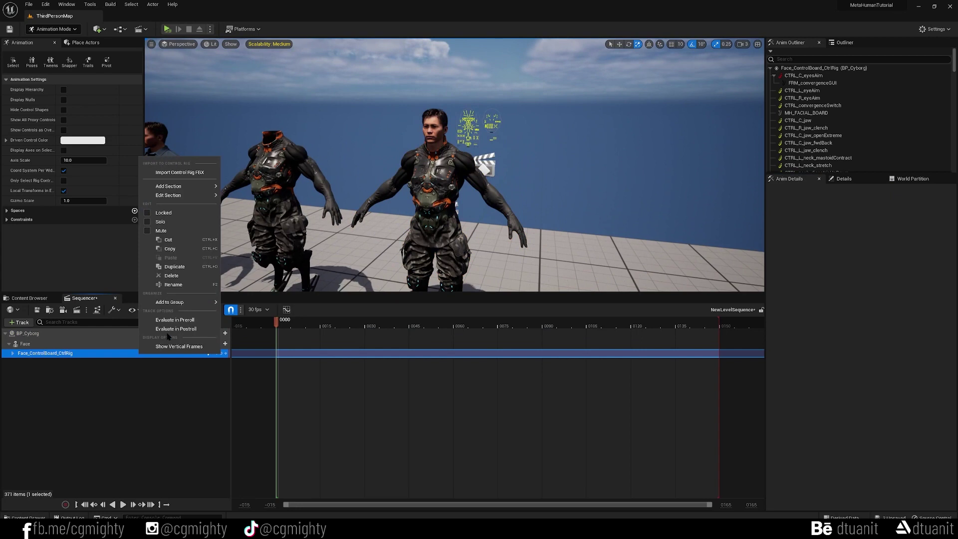
left_click(171, 276)
Add the FTN_N_Walk_F_Quickly animation to the BP_Cyborg track, searching the animations for "walk"
left_click(155, 334)
left_click(221, 333)
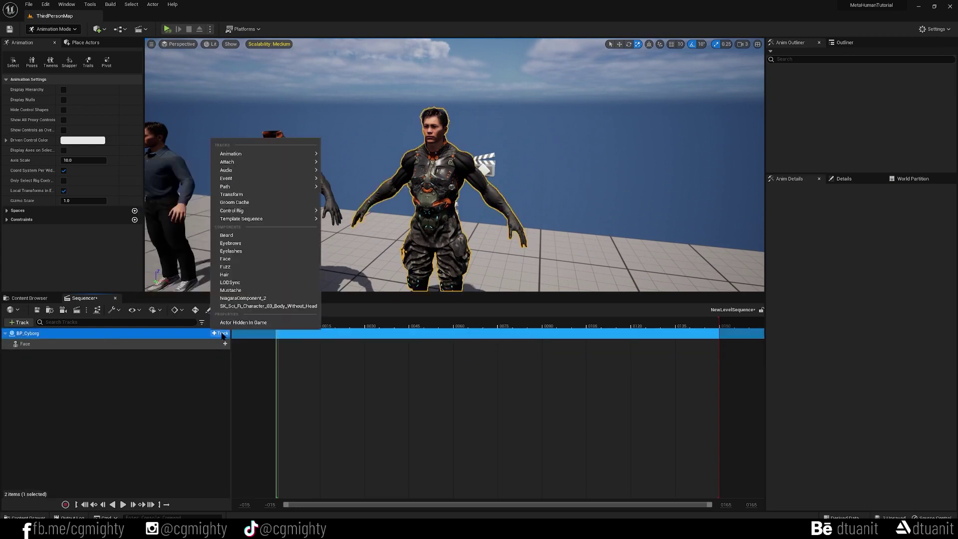
mouse_move(253, 159)
type("wa")
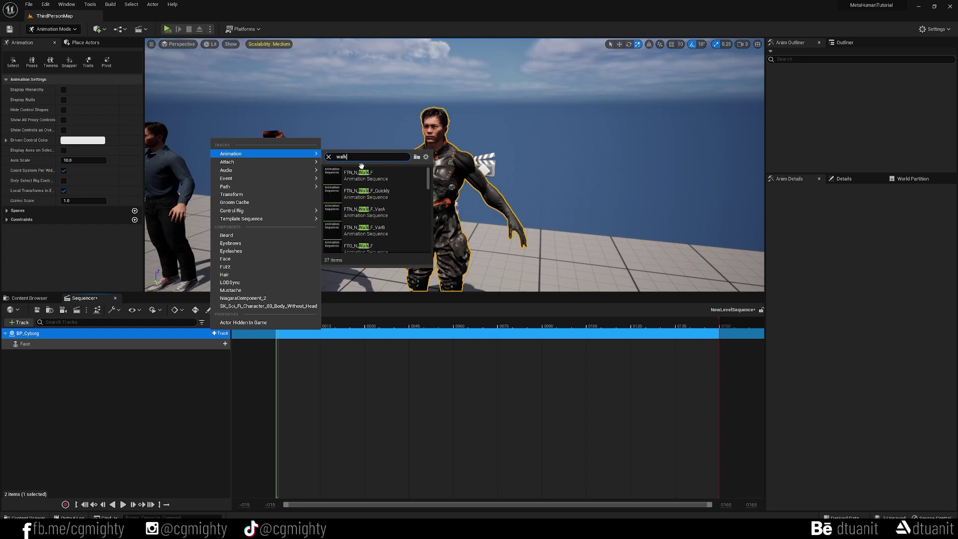
type("lk")
left_click(367, 193)
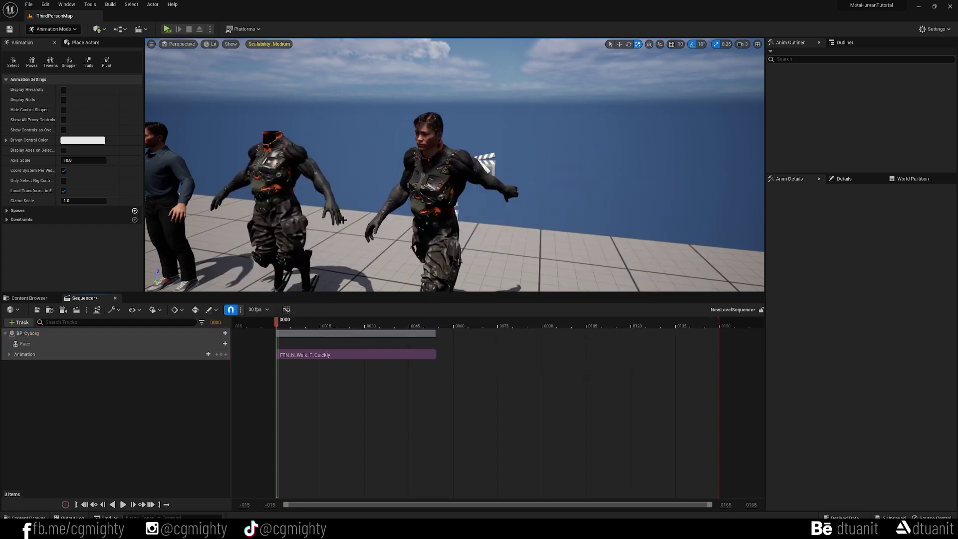
Add the LiveLink_TalkAnimation animation to the Face component's track
left_click(131, 354)
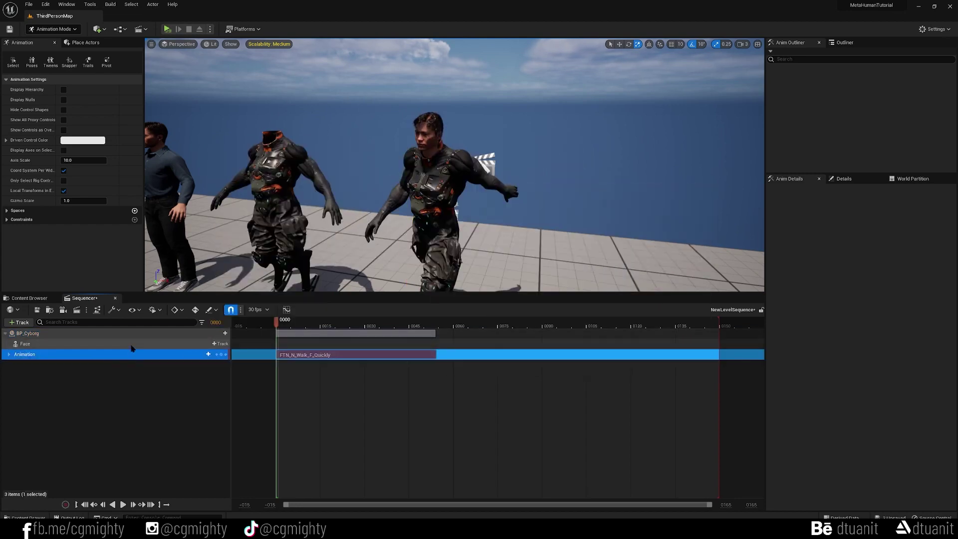
left_click(132, 344)
left_click(221, 343)
mouse_move(346, 163)
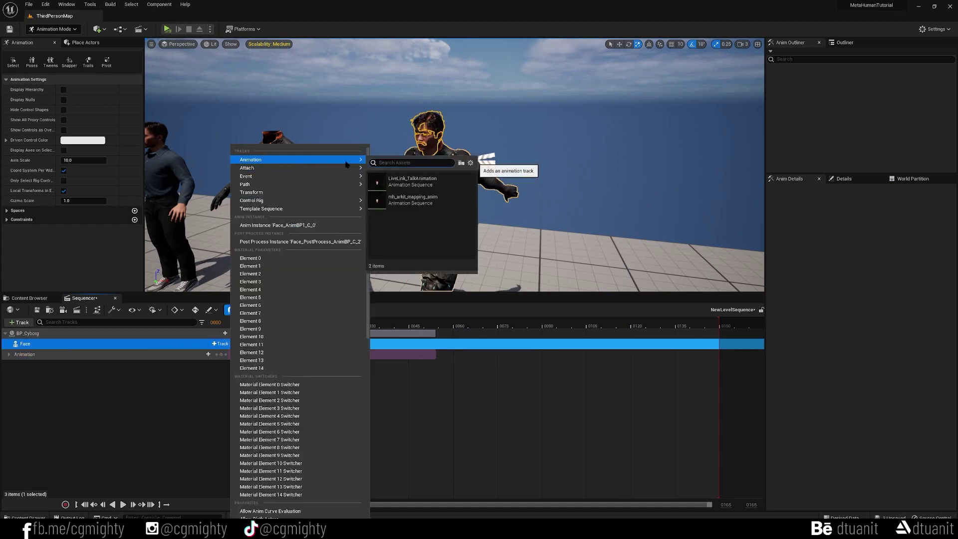
left_click(399, 181)
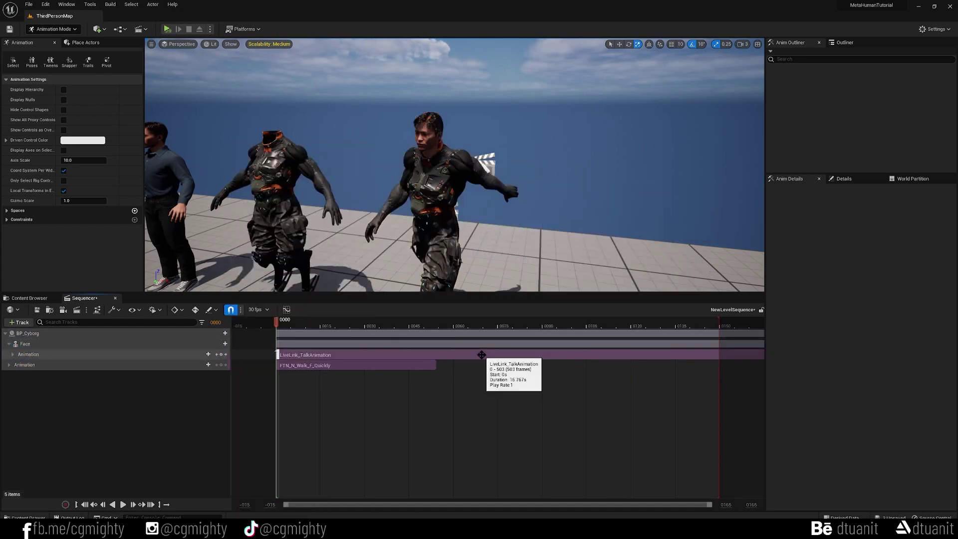
Shift the LiveLink_TalkAnimation clip to start well before frame 0, and extend the FTN_N_Walk_F_Quickly clip to the sequence's end marker
left_click_drag(482, 354, 160, 336)
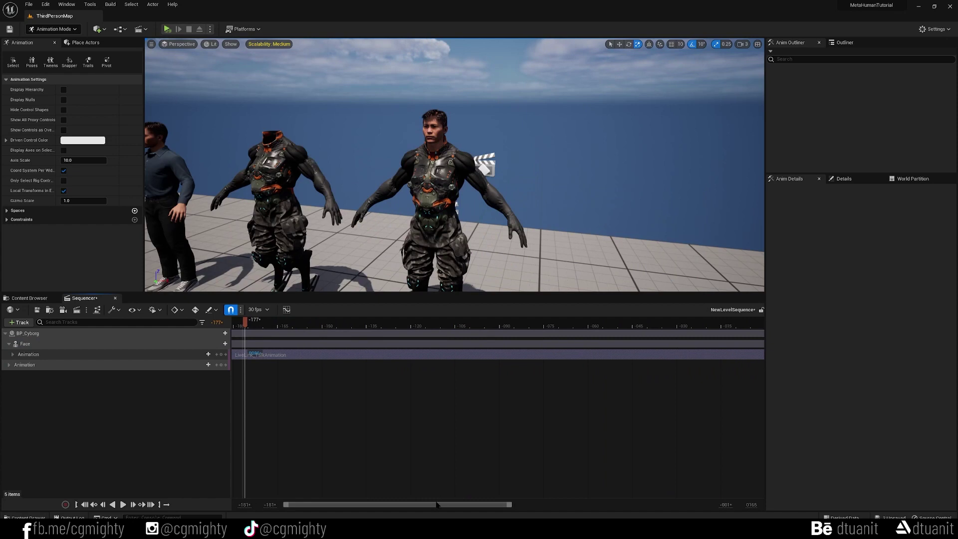
left_click_drag(438, 507, 627, 506)
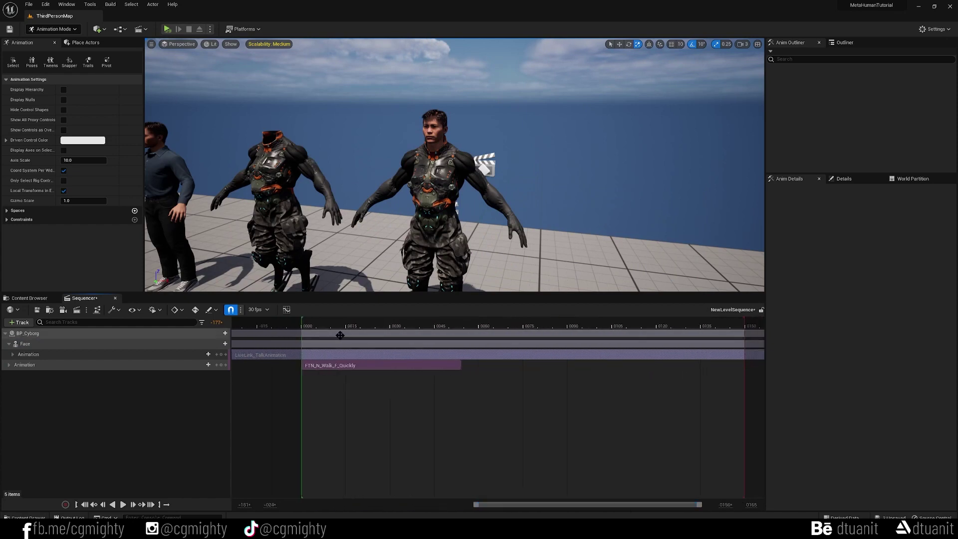
left_click(327, 366)
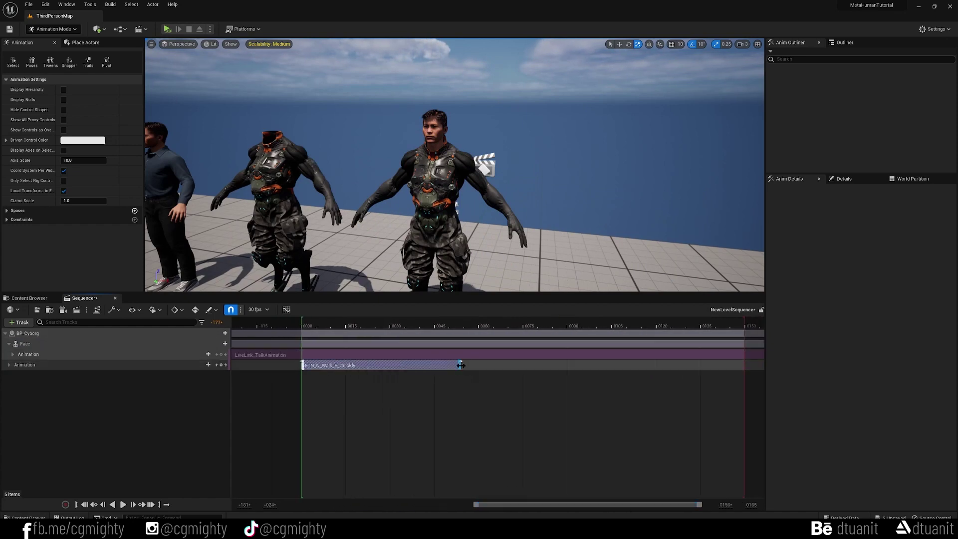
left_click_drag(461, 365, 745, 365)
Return the playhead to frame 0 and play the sequence in game view to check the cyborg from the front
left_click(307, 326)
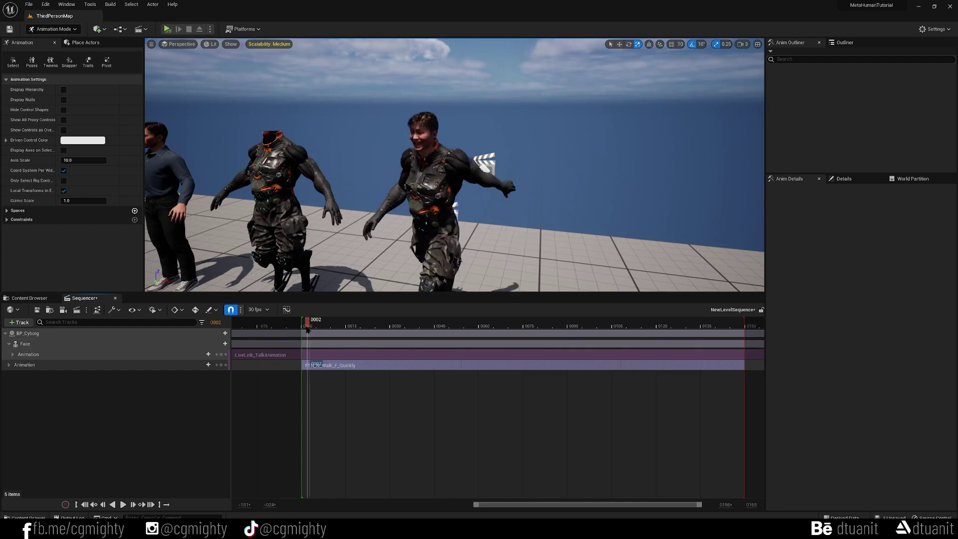
left_click_drag(307, 327, 301, 327)
right_click_drag(454, 165, 439, 165)
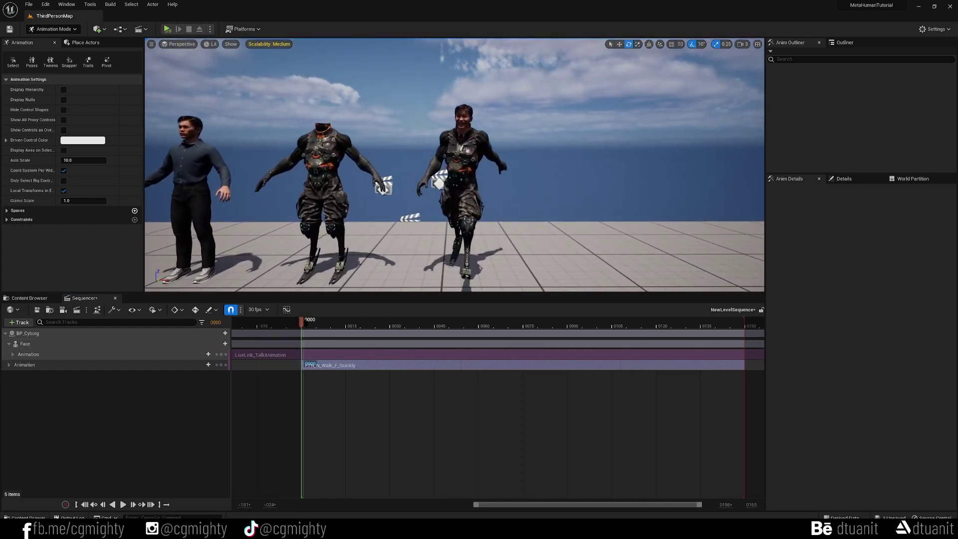
key("g")
key("space")
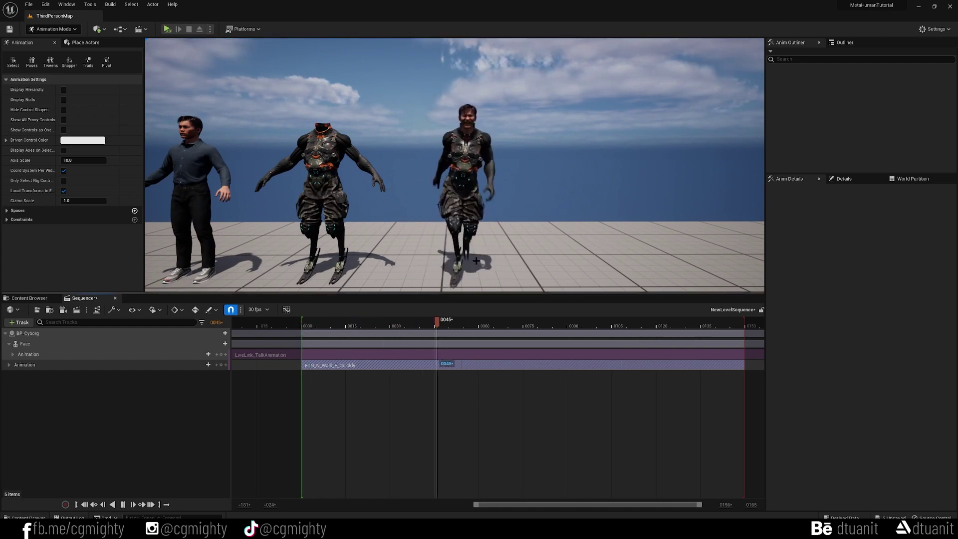
key("space")
key("g")
Change the sunlight direction so the shadows fall at a different angle across the characters and floor
left_click(532, 237)
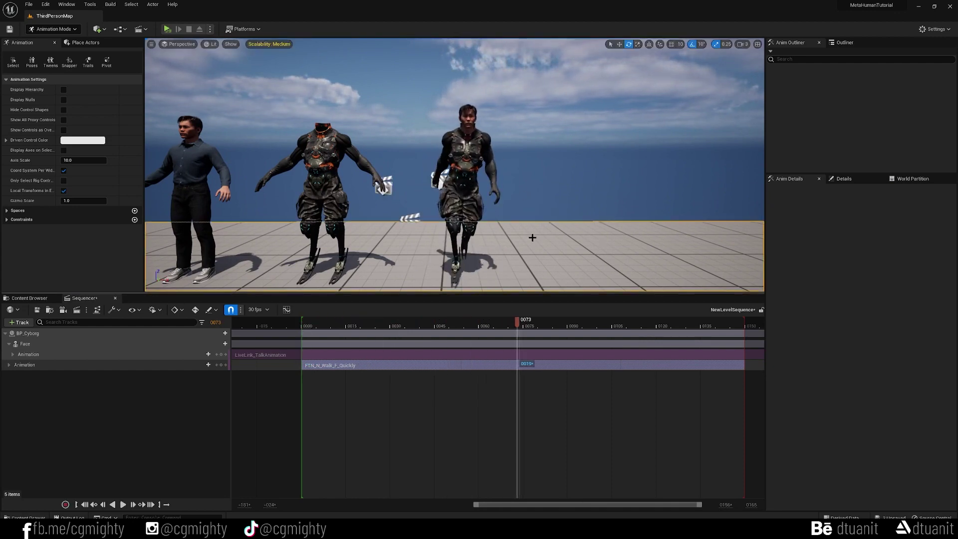
key("ctrl+l")
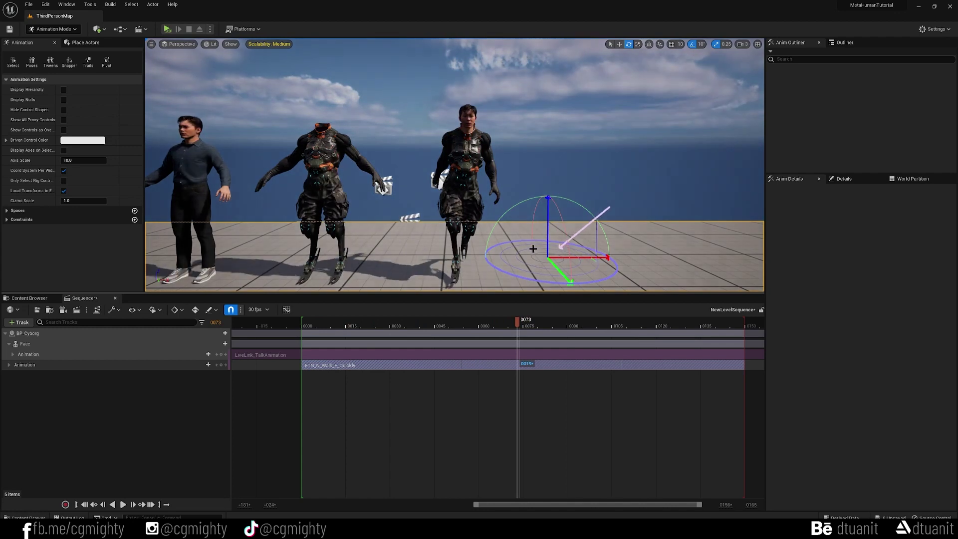
key("Escape")
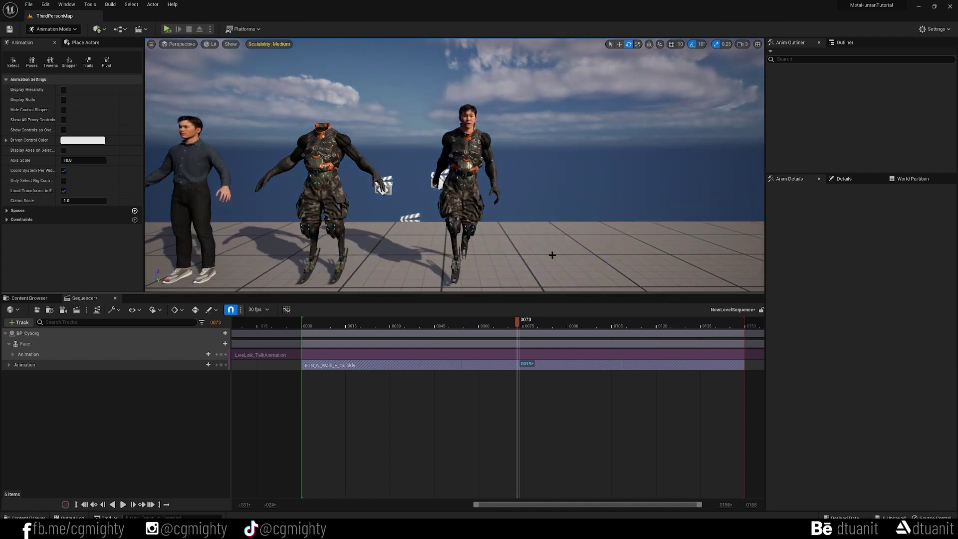
Play the sequence under the new lighting and inspect the cyborg's neck and torso up close
left_click_drag(517, 194, 507, 179)
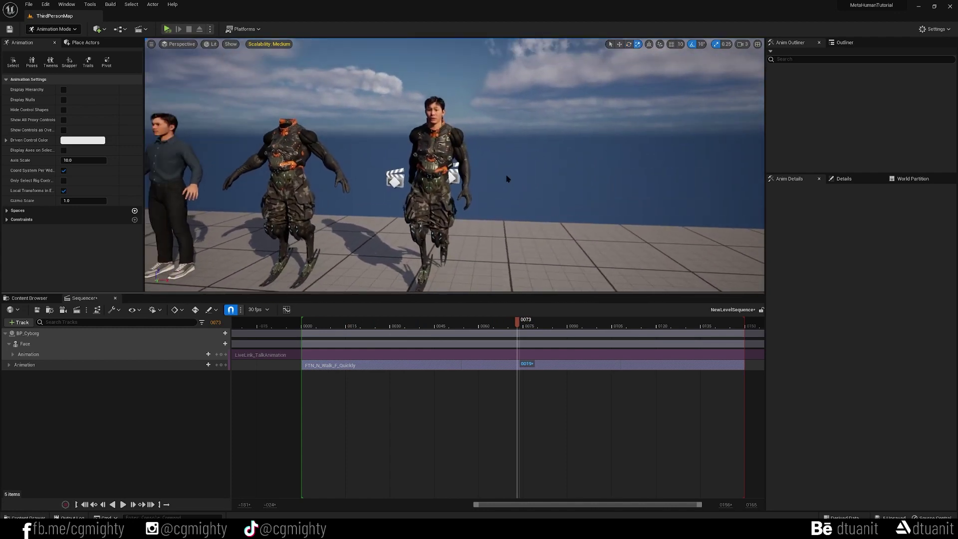
key("space")
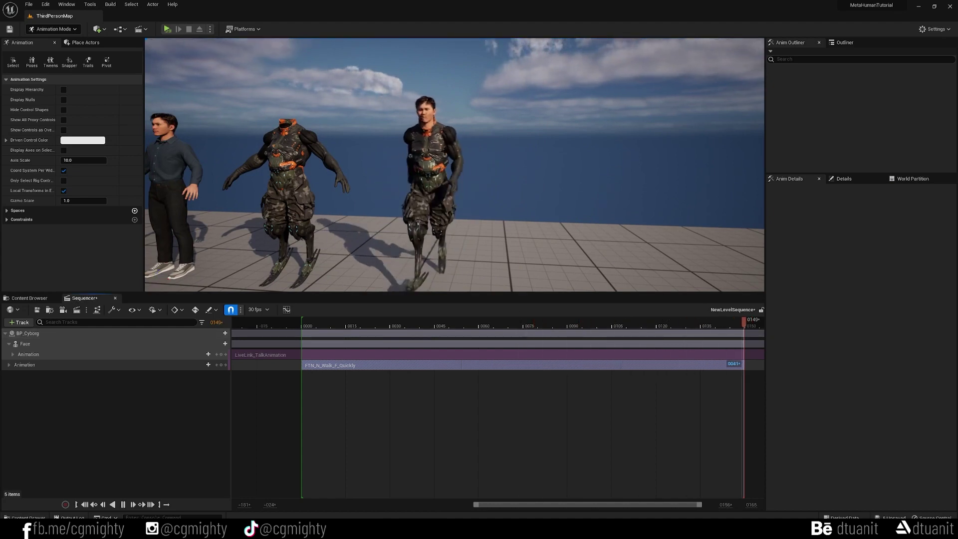
right_click_drag(516, 215, 504, 201)
key("w")
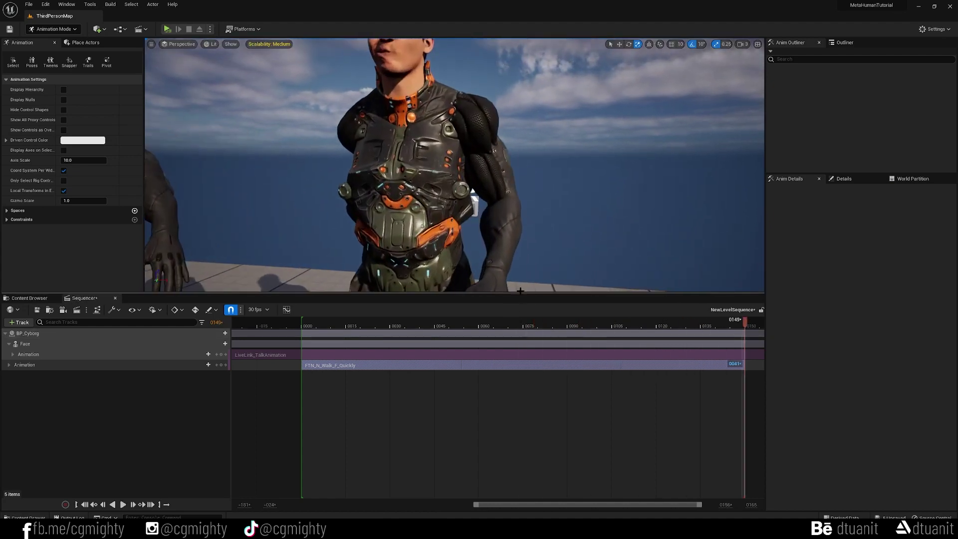
Enlarge the viewport over the Sequencer area and replay the walk and talk animation from several angles
left_click_drag(520, 295, 525, 424)
mouse_move(317, 381)
left_mouse_down("alt")
mouse_move(379, 410)
mouse_move(337, 402)
mouse_move(317, 381)
left_mouse_up("alt")
key("space")
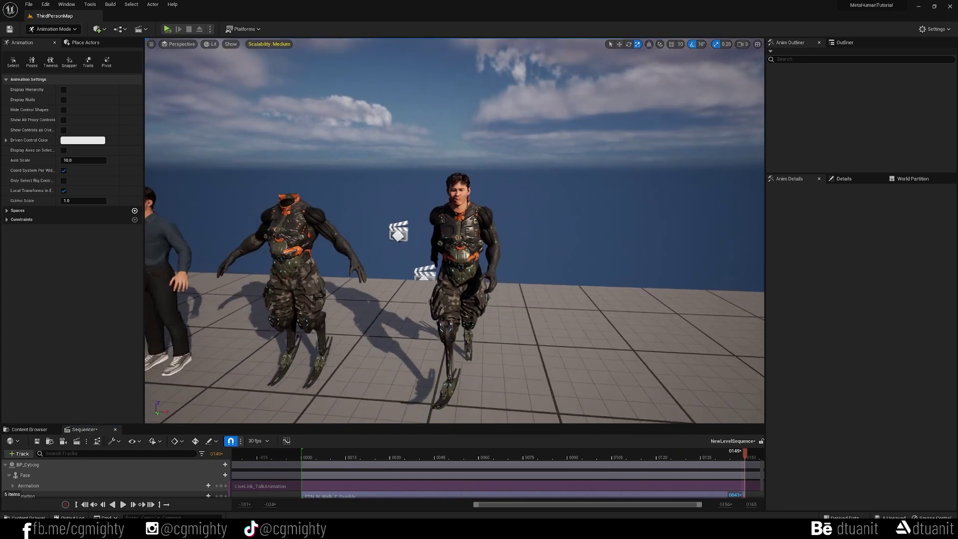
right_click_drag(454, 240, 454, 224)
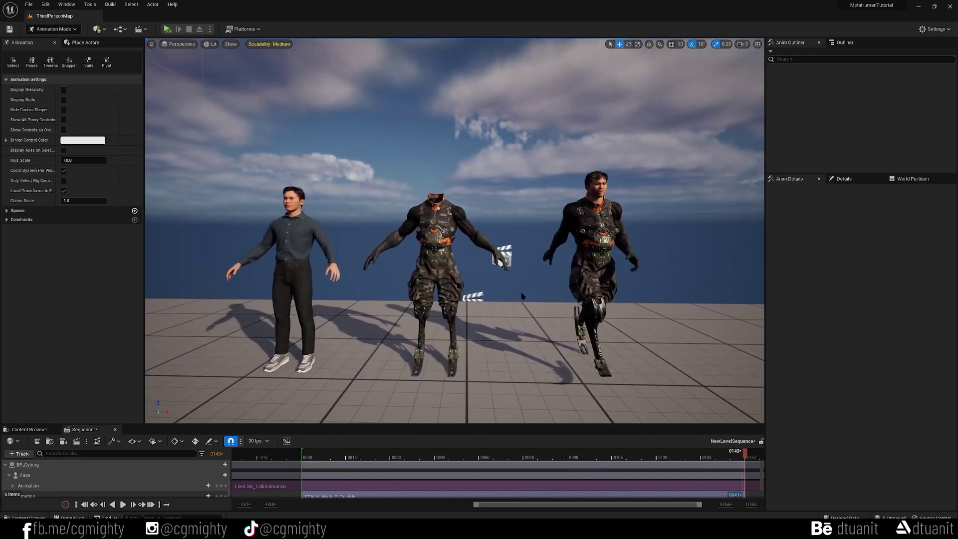
key("space")
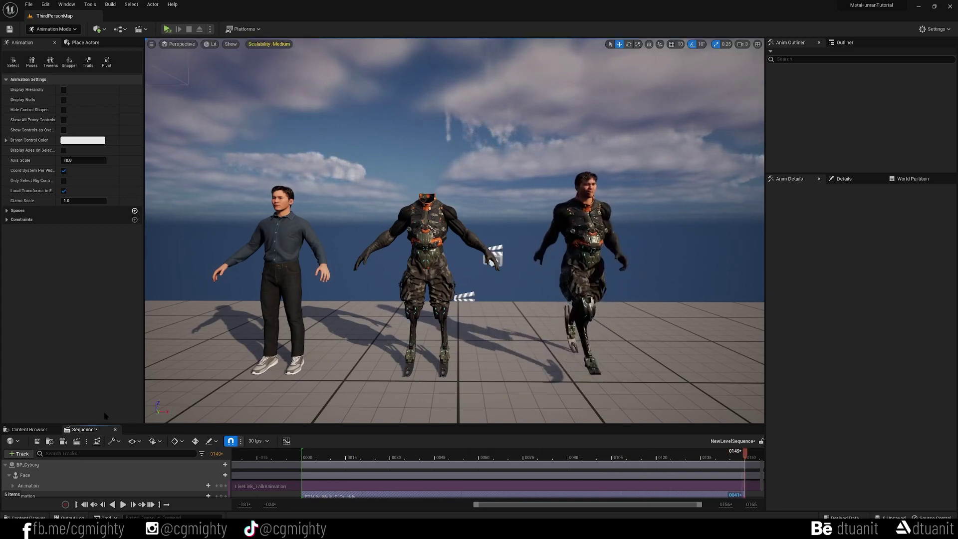
Save all modified assets of the project
left_click(30, 429)
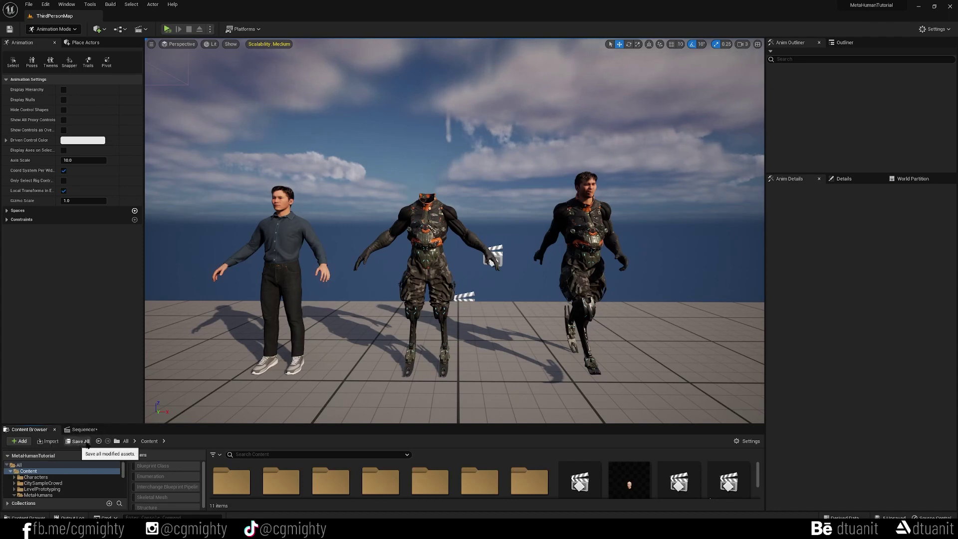
left_click(81, 442)
left_click(545, 350)
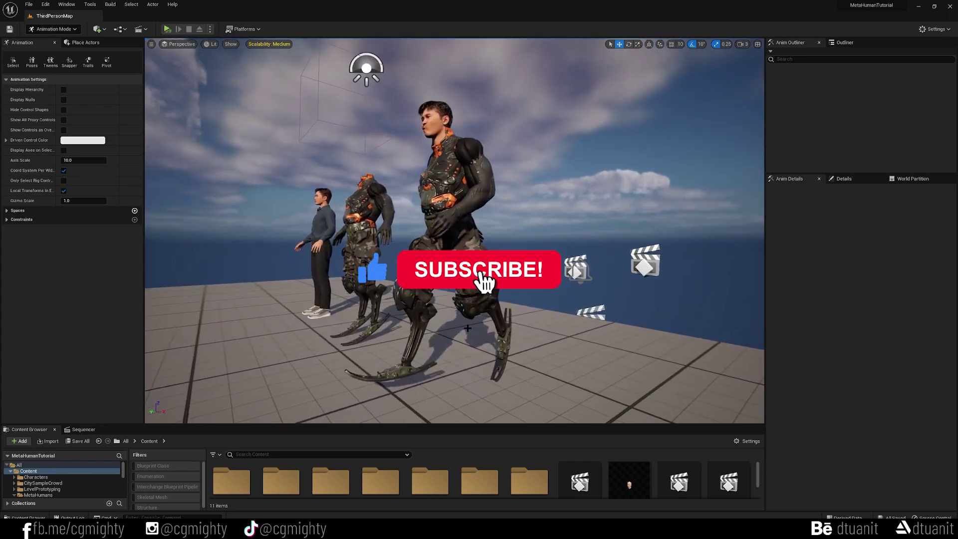
Reopen the level sequence and play it to review the cyborg's walk from the side
left_click(81, 430)
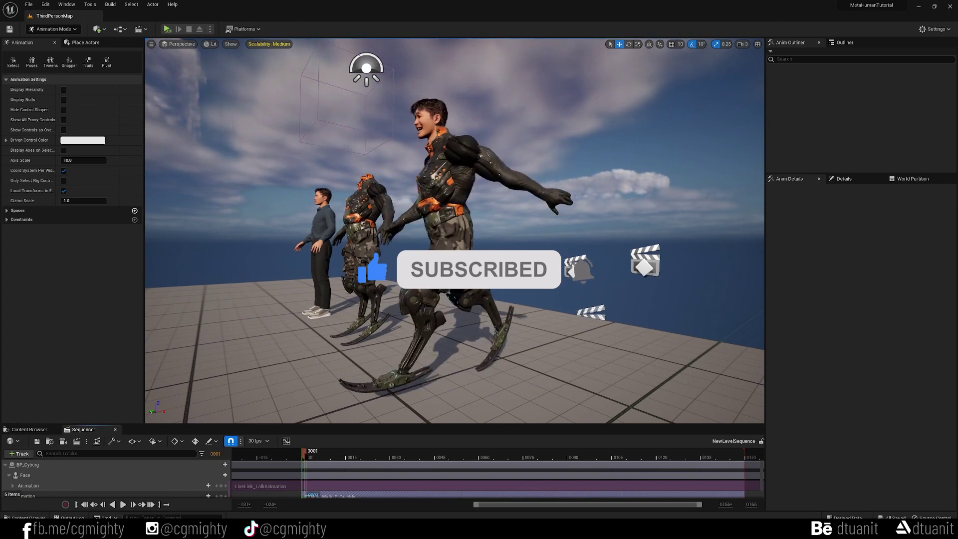
key("space")
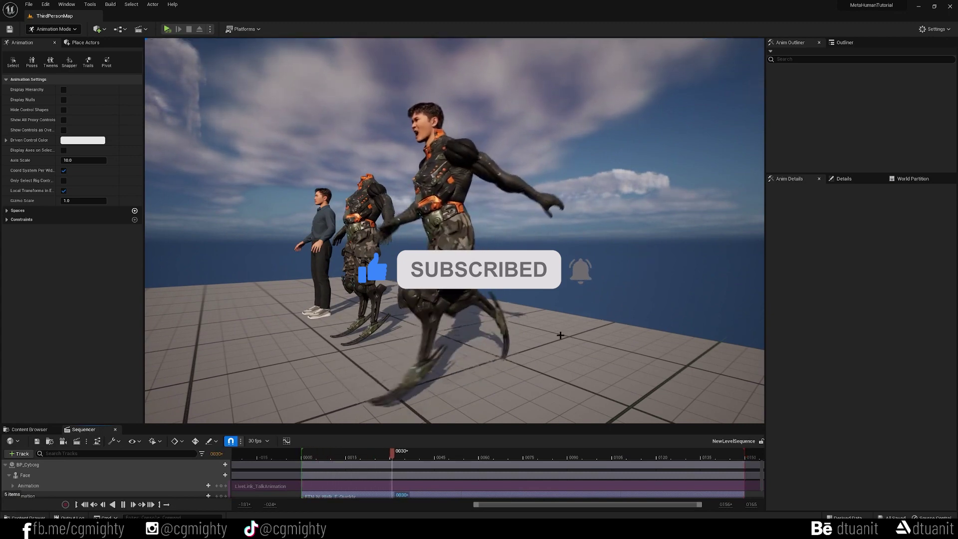